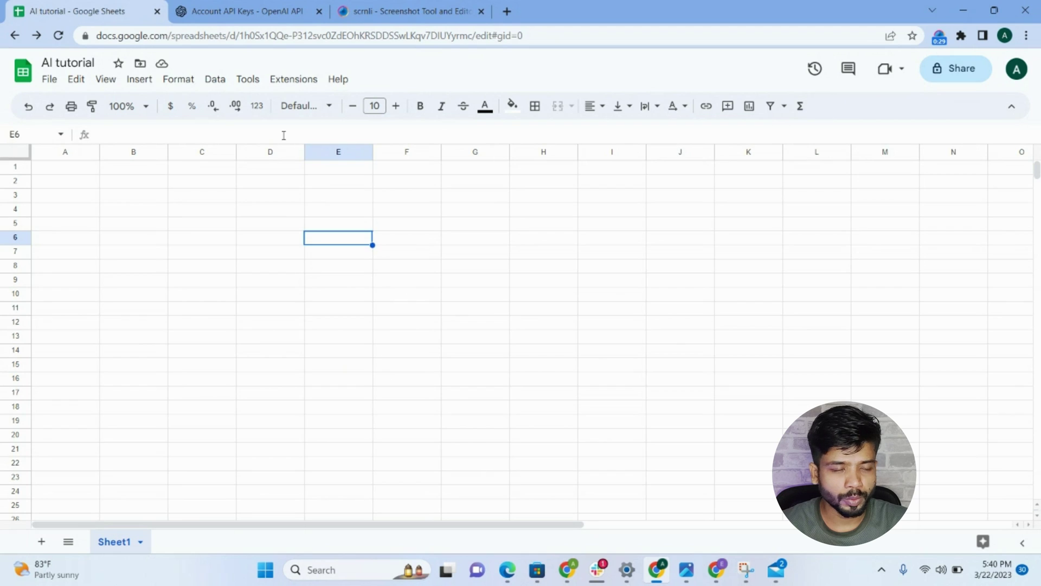
Step: Search the add-on marketplace for "GPT for Work - GPT for Sheets and Docs", review the listing, and return to the sheet
click(308, 84)
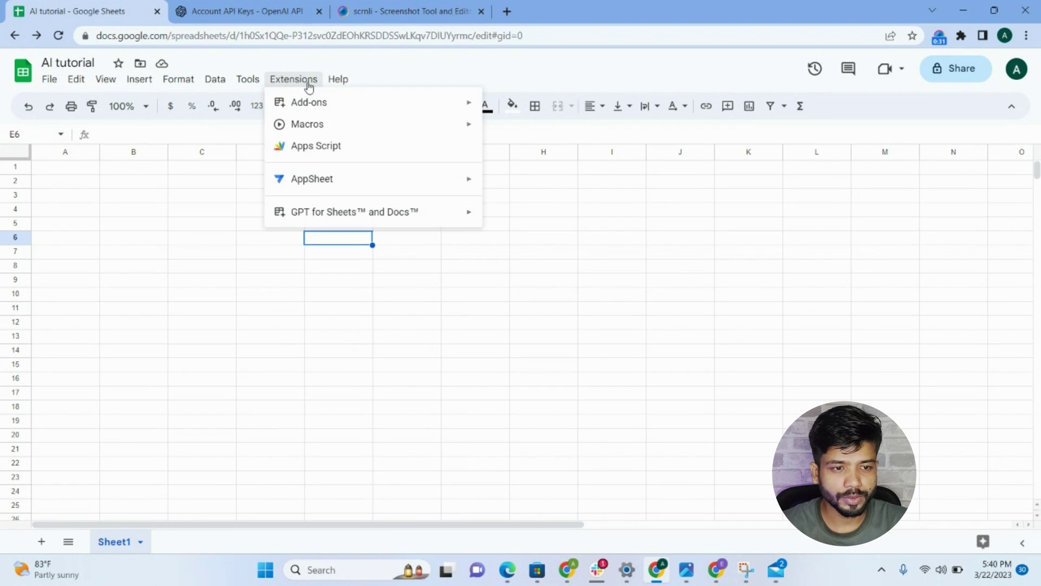
mouse_move(321, 219)
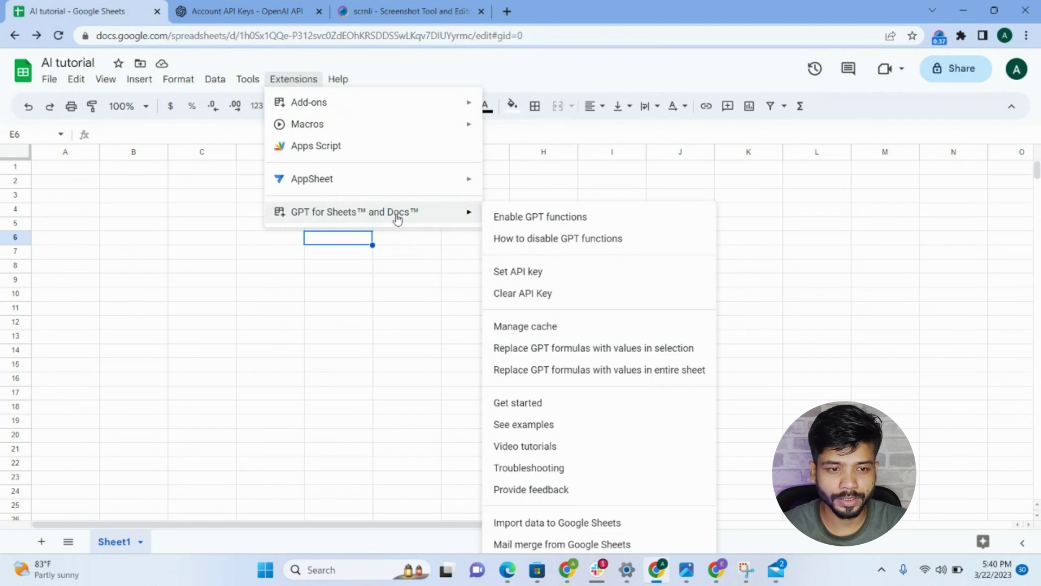
mouse_move(341, 109)
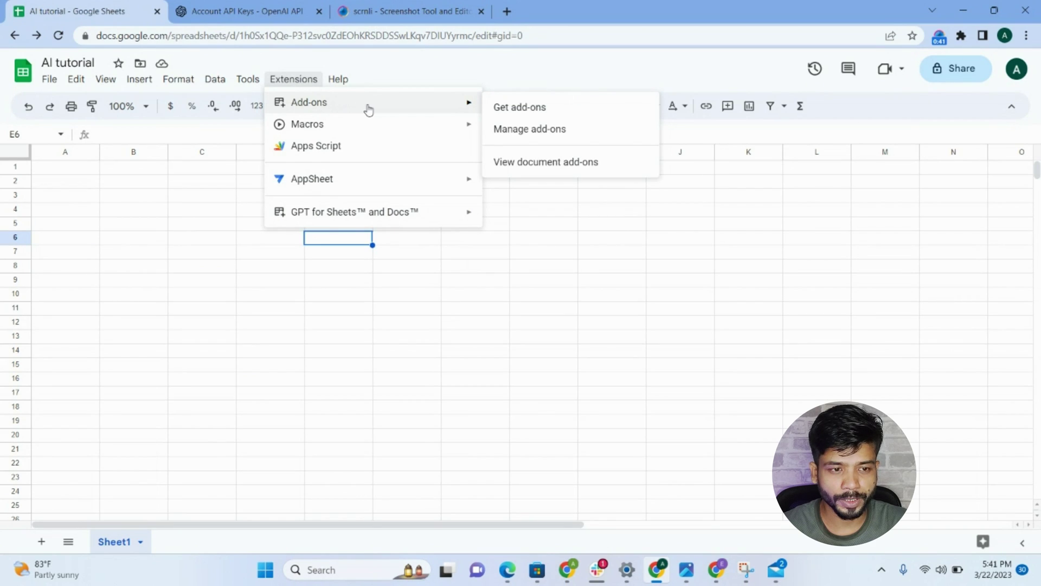
click(537, 107)
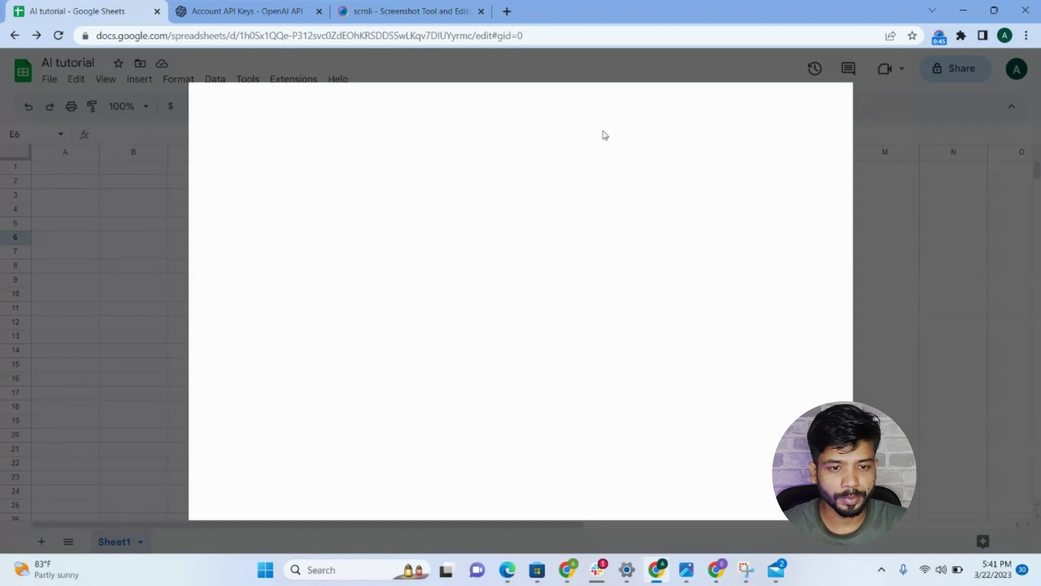
click(559, 106)
text(gpt f)
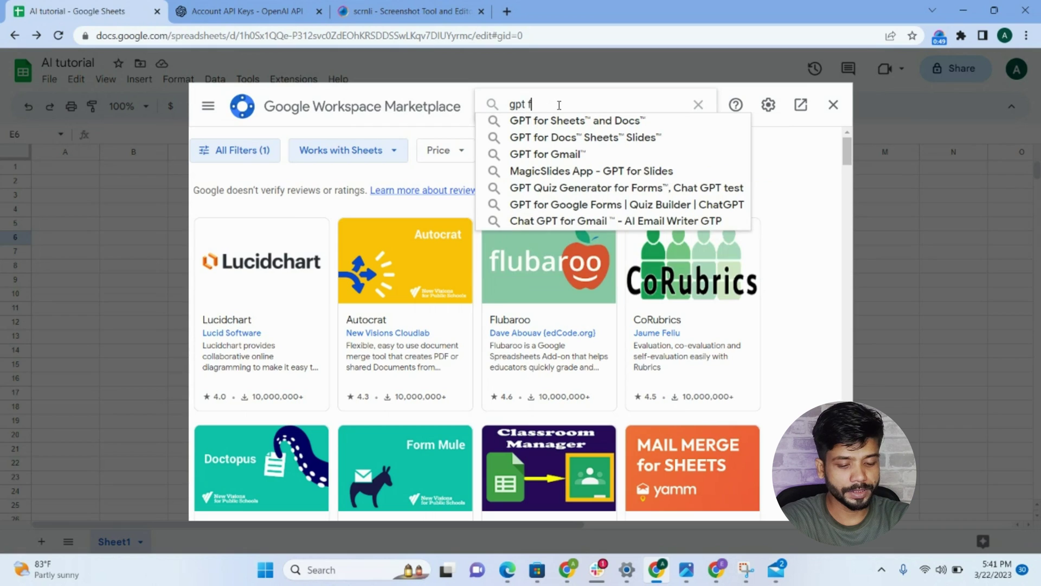
text(or wor)
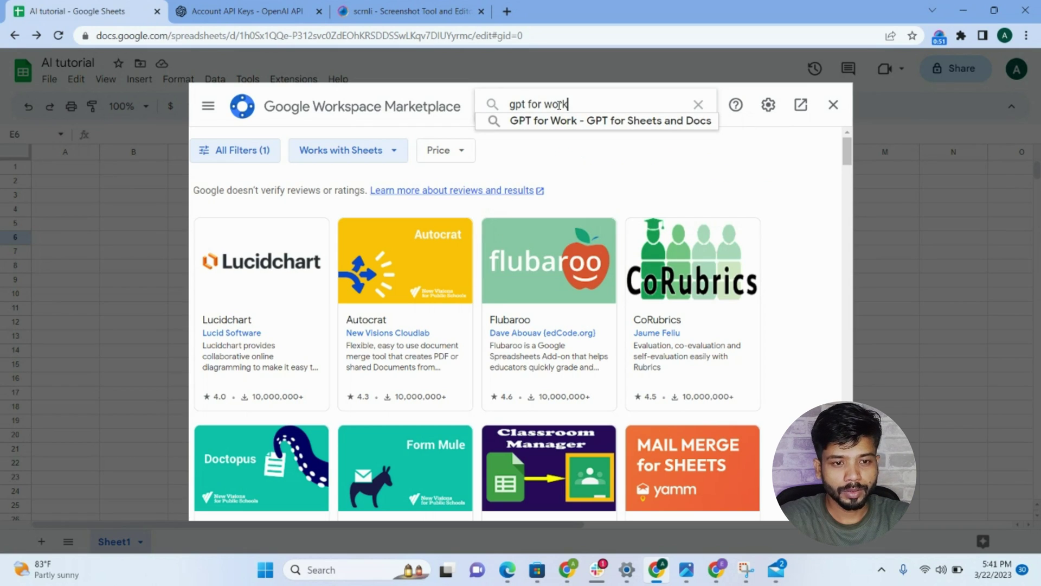
click(554, 121)
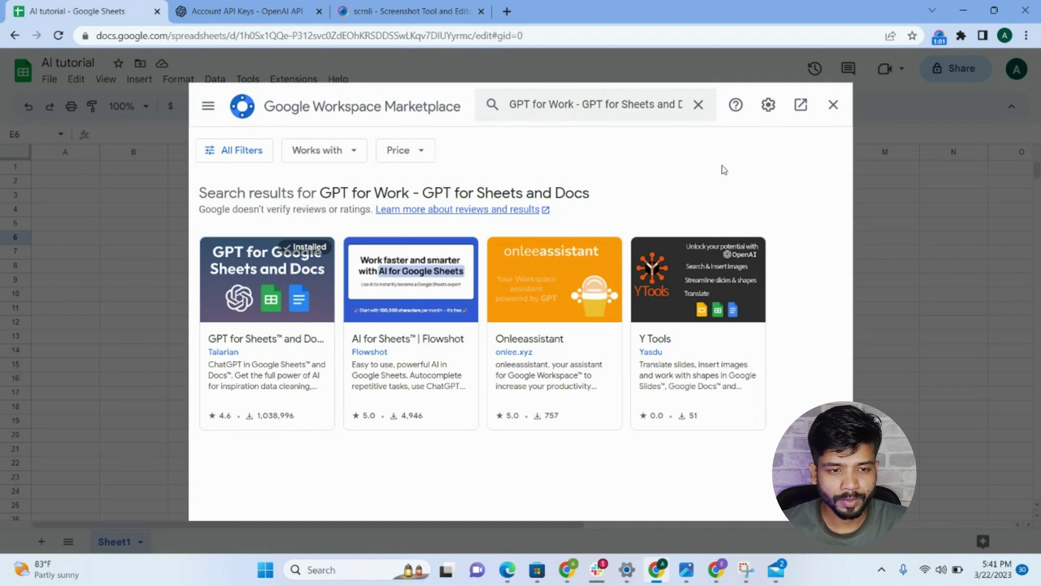
click(833, 105)
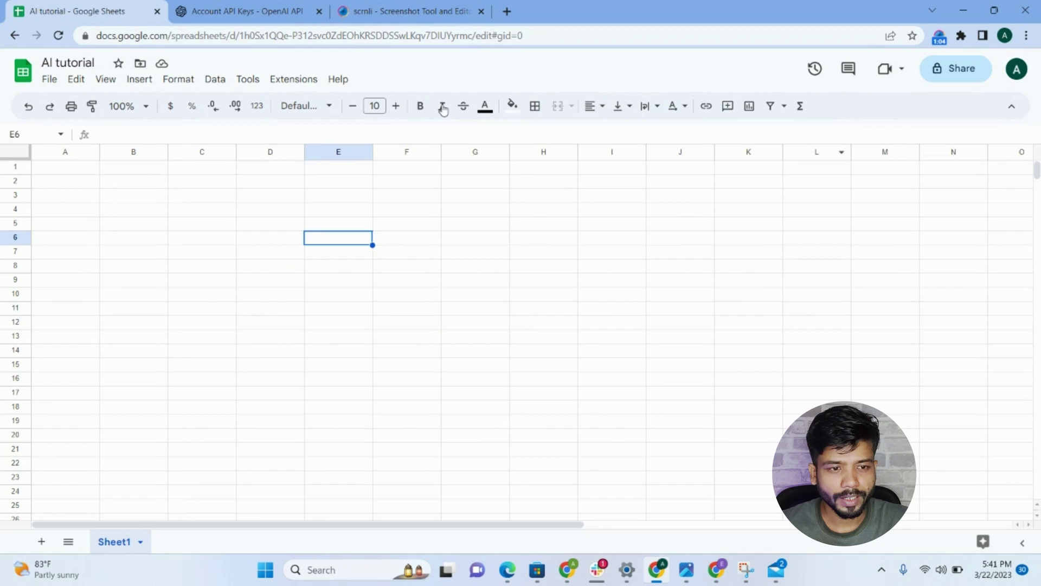
Step: Enable the GPT functions of the GPT for Sheets and Docs extension and bring up its OpenAI API key entry
click(297, 81)
mouse_move(406, 217)
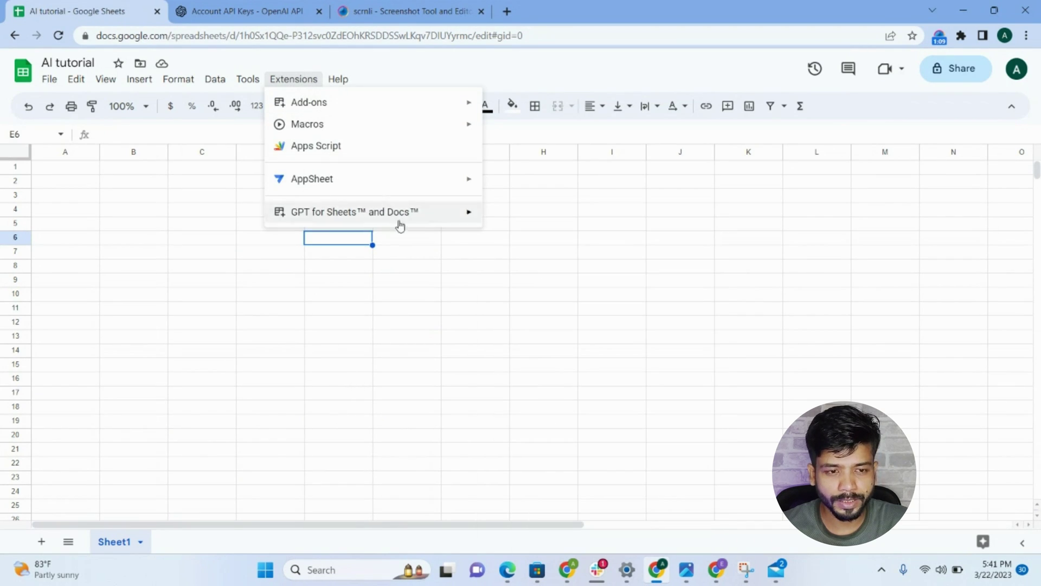
mouse_move(470, 213)
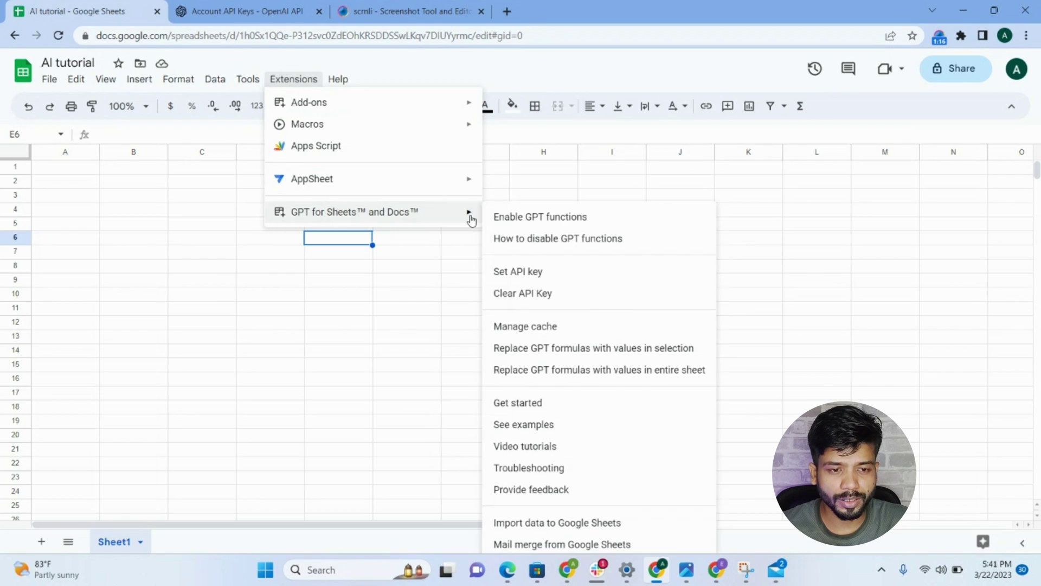
click(544, 217)
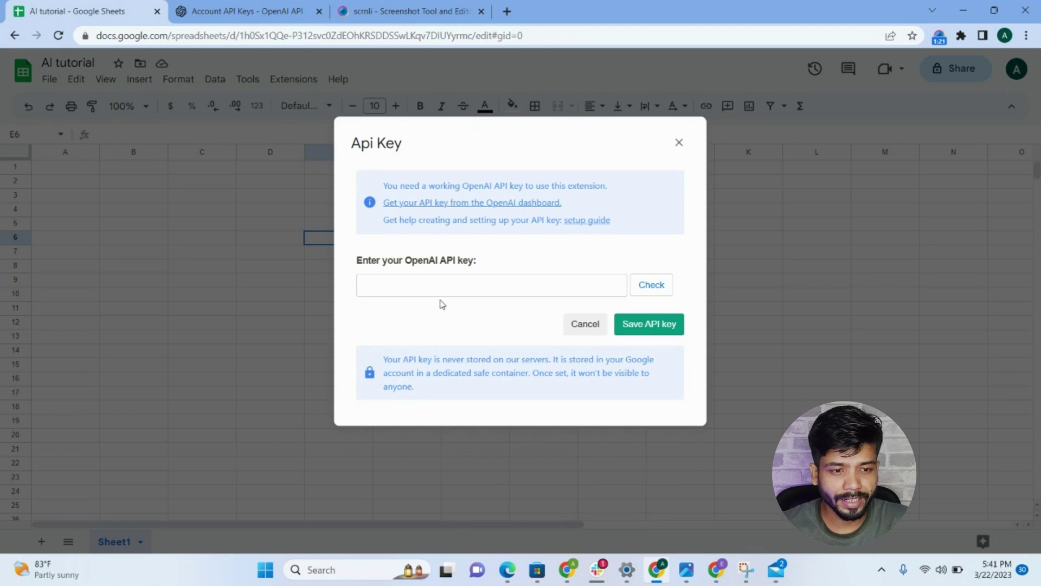
click(451, 285)
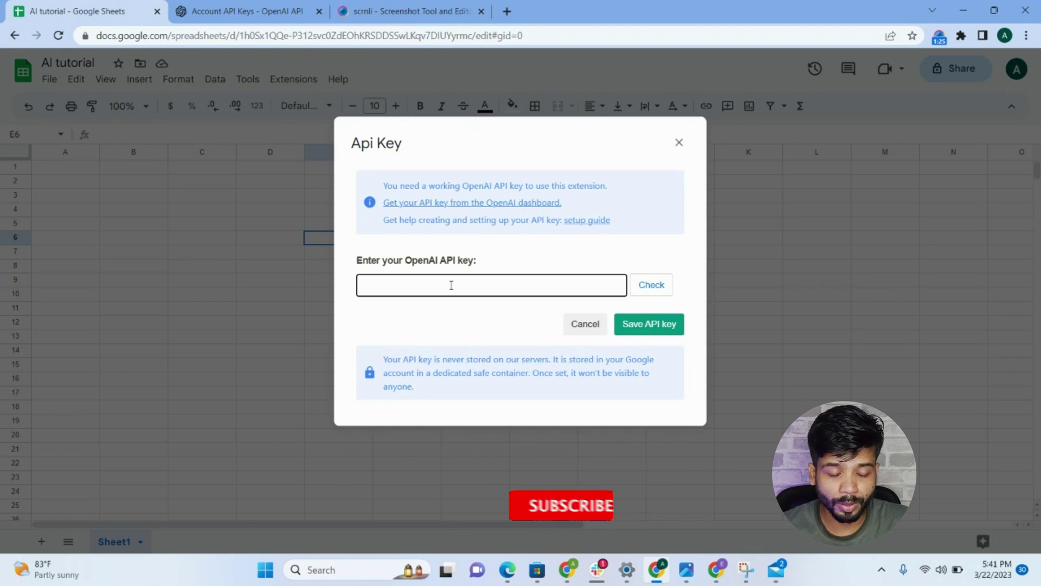
Step: Switch to the OpenAI platform, view the account's API keys, and create a new secret key
click(247, 11)
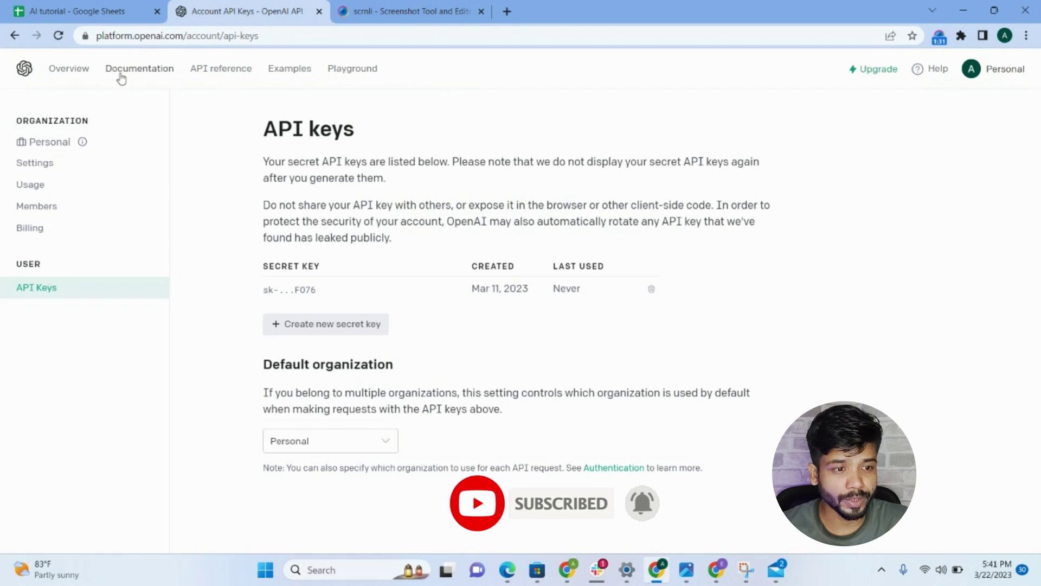
click(199, 37)
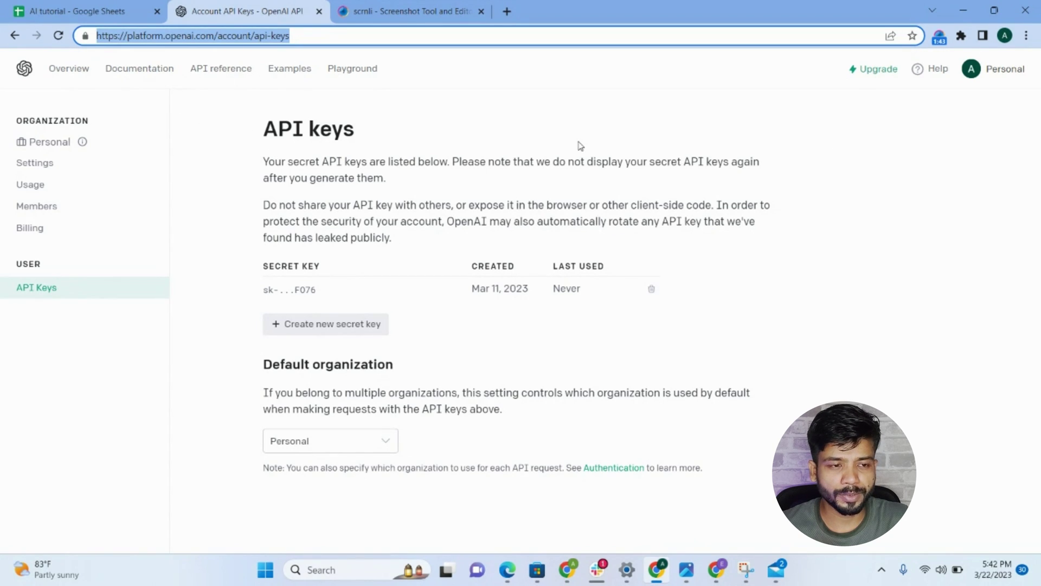
click(972, 69)
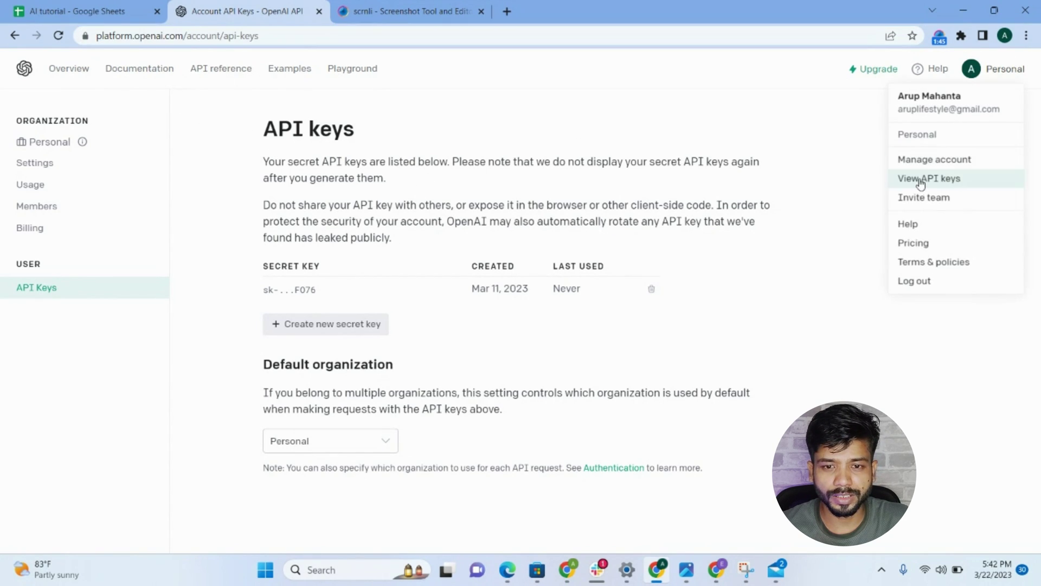
click(928, 179)
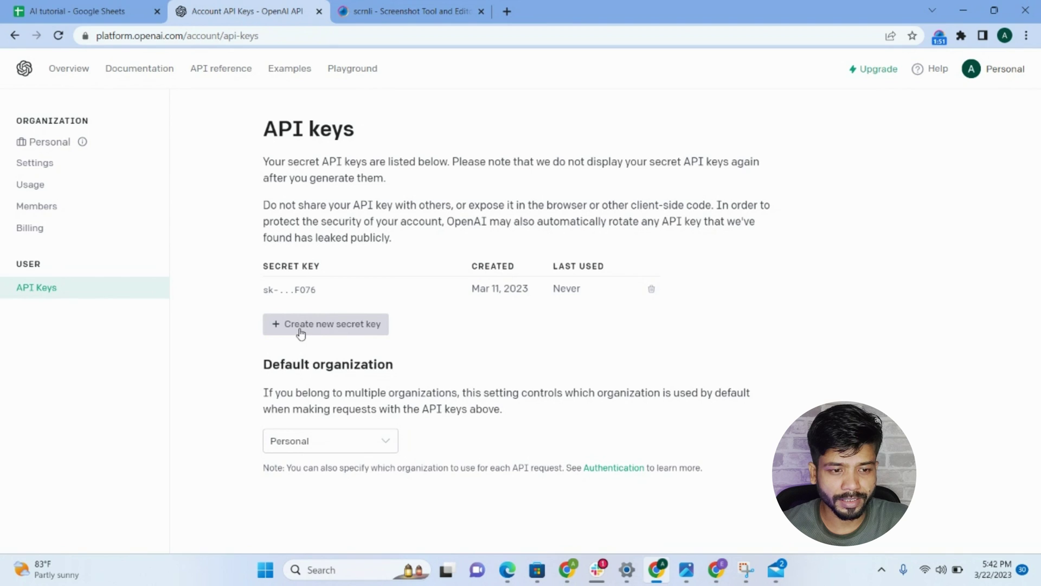
click(330, 327)
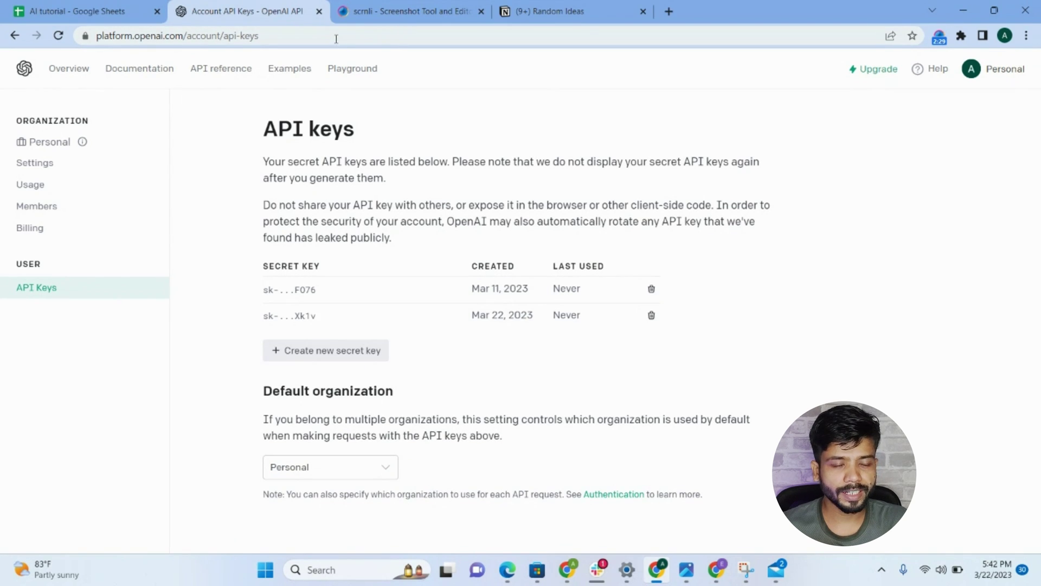
Step: Copy the OpenAI API key from the Random Ideas page in Notion and save it in the Google Sheets extension's API key field
click(481, 11)
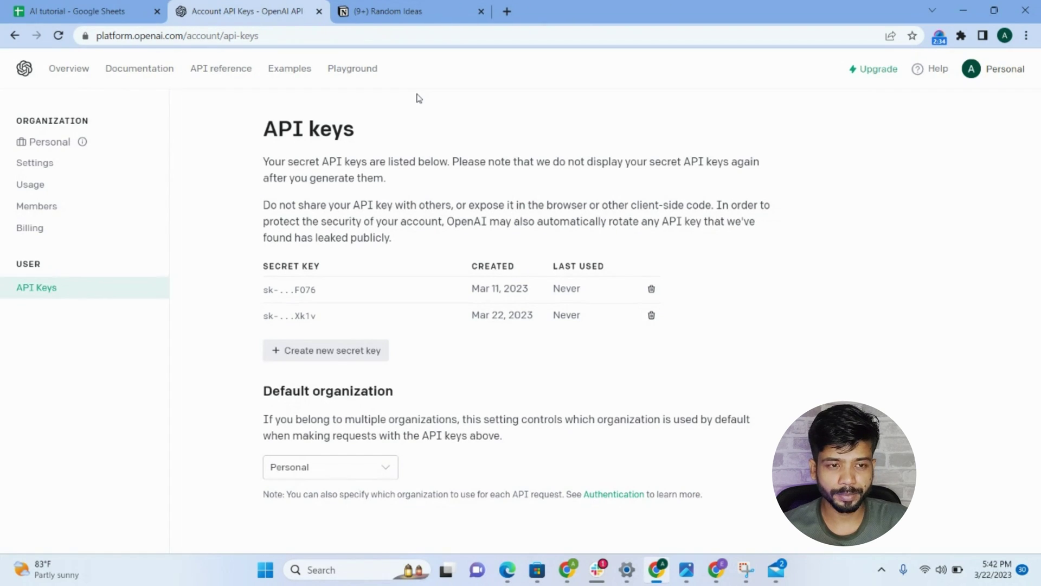
click(414, 13)
right_click(476, 391)
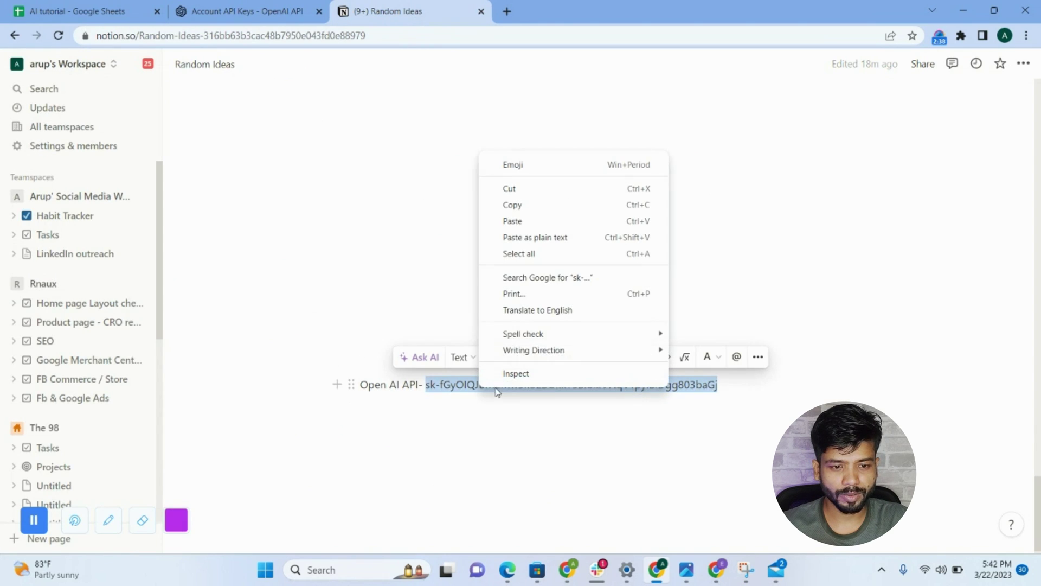
click(517, 205)
click(100, 6)
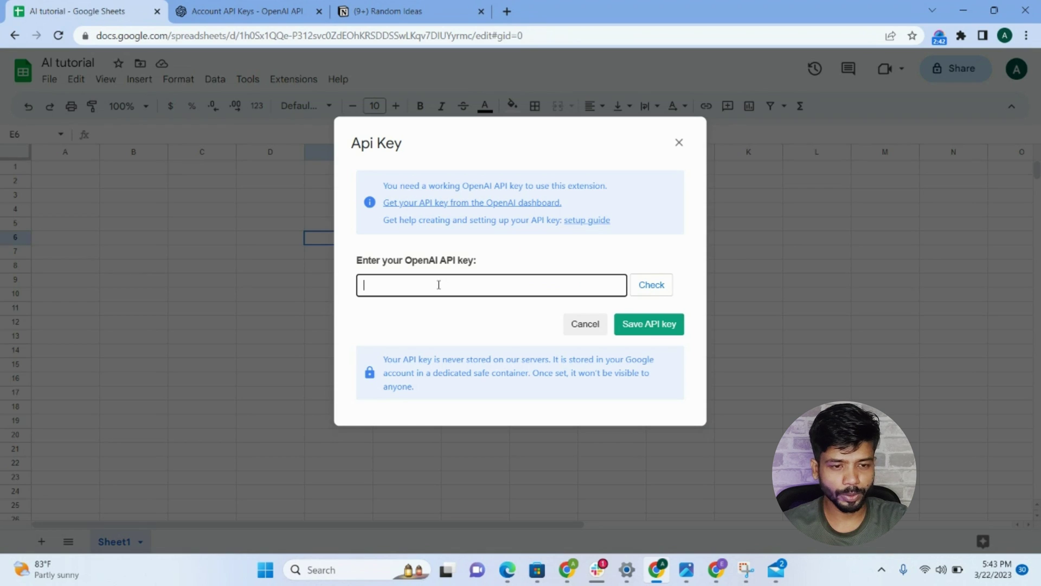
key(ctrl+v)
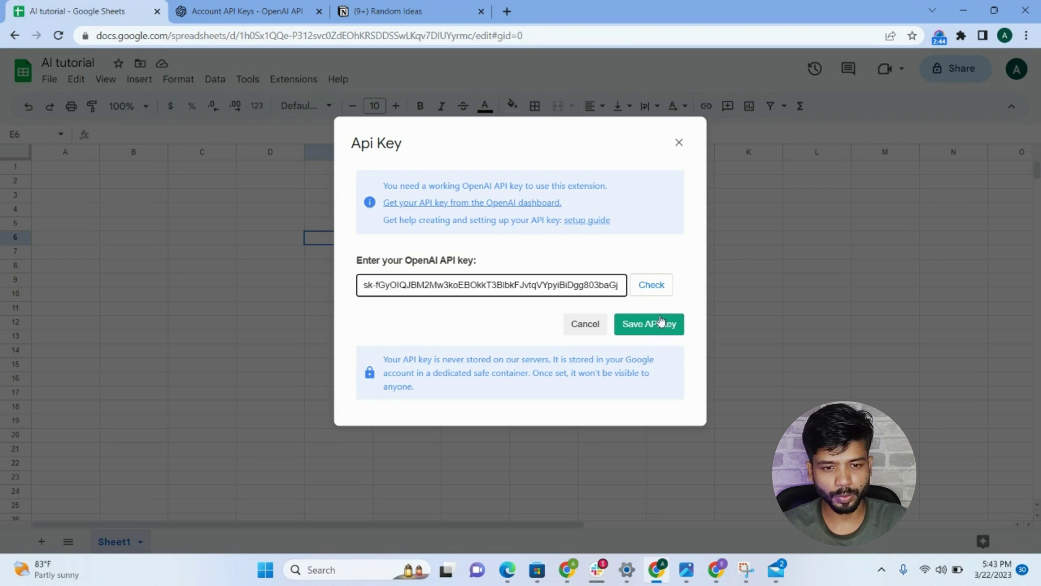
click(647, 325)
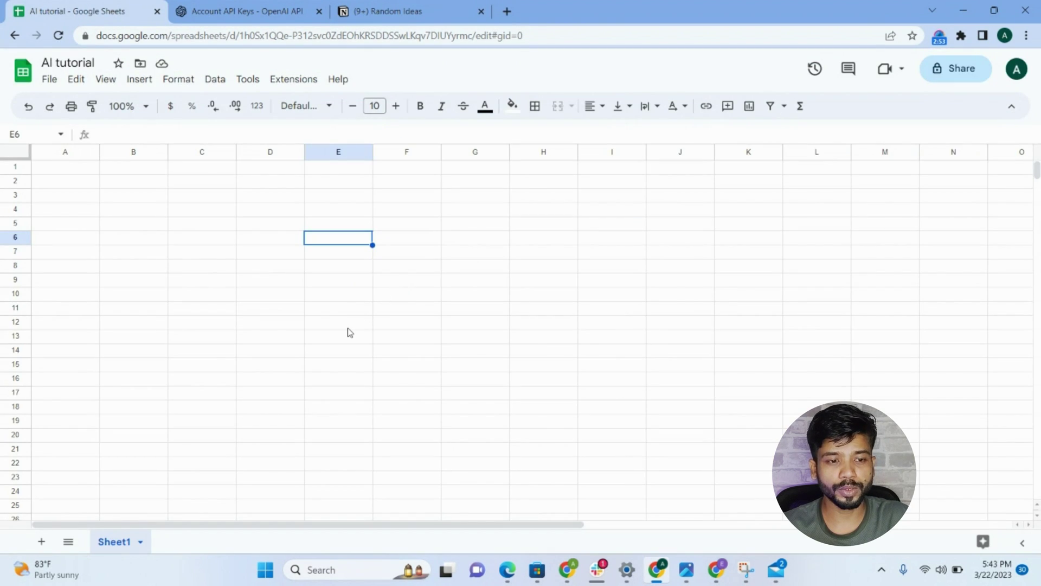
Step: Enter the formula =gpt("give me a brand name for a HRMS tool") in cell E5
click(456, 253)
click(335, 229)
double_click(346, 221)
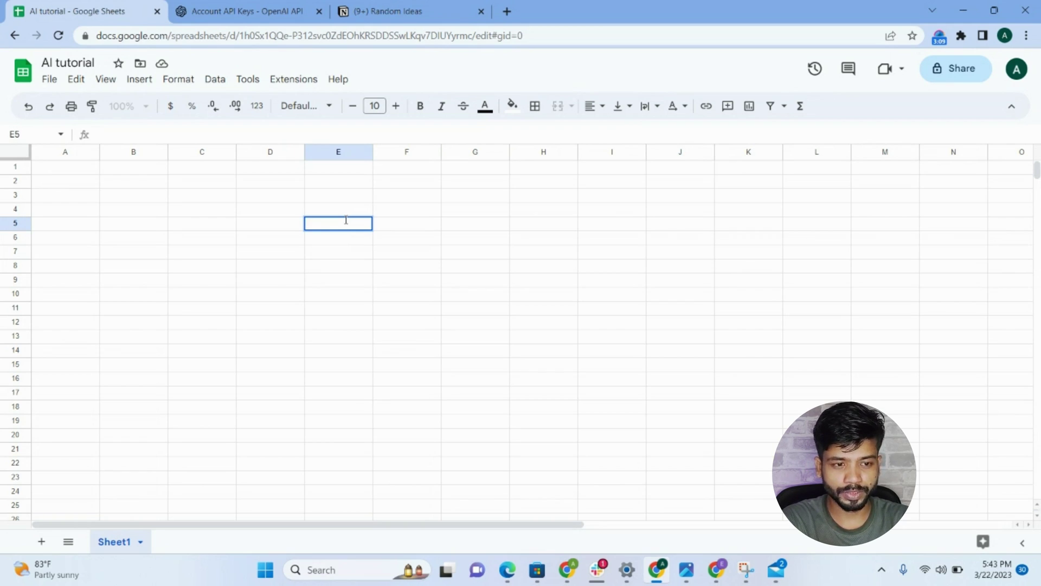
text(=)
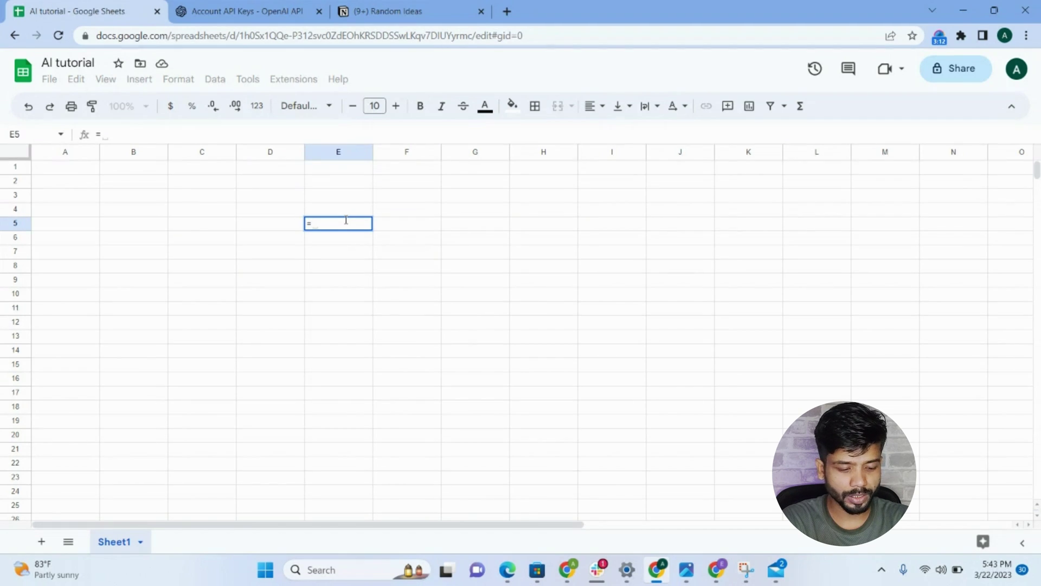
text(g)
key(BackSpace)
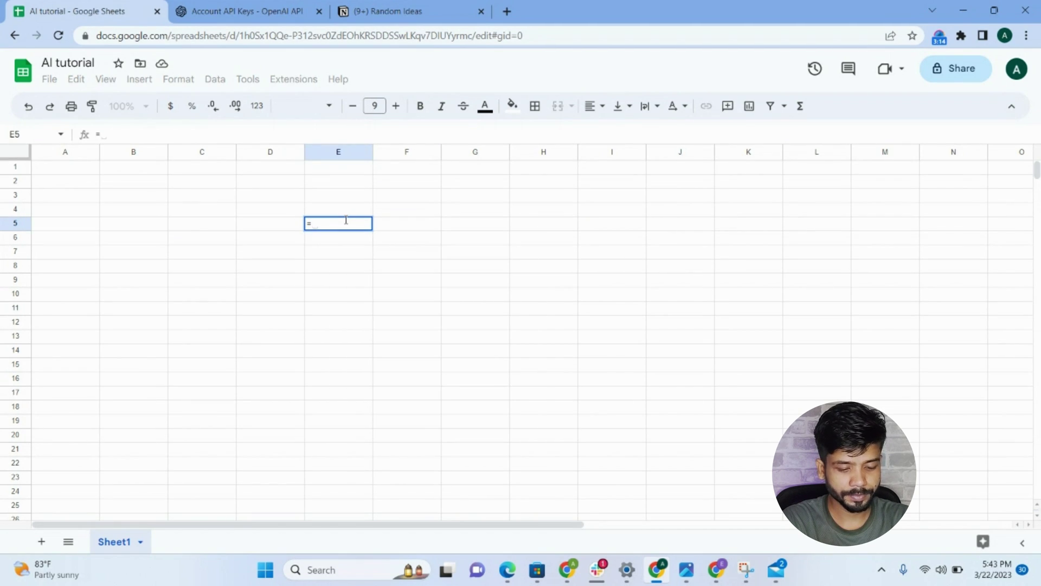
text(gpt())
key(Left)
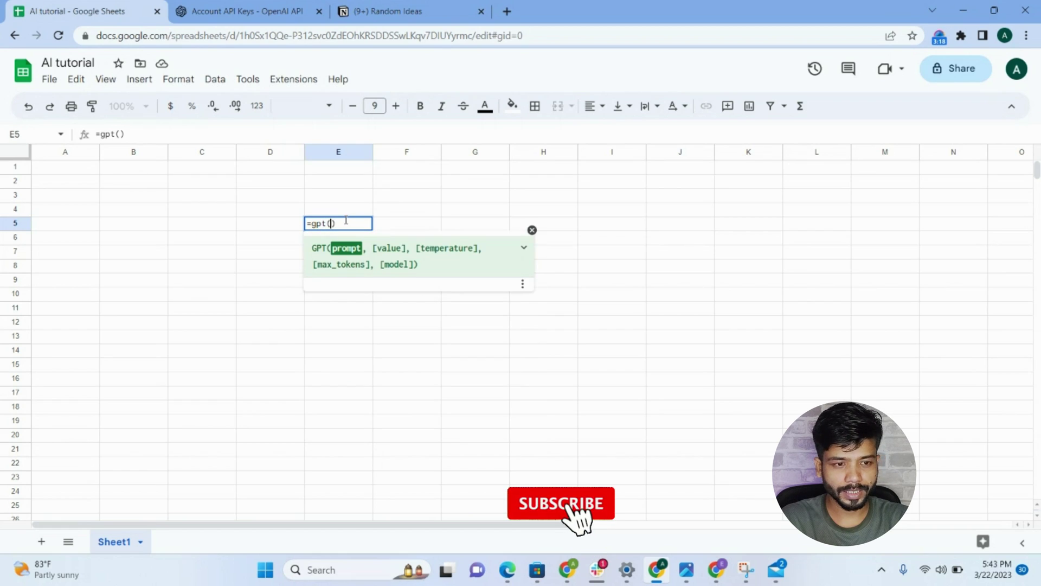
text("")
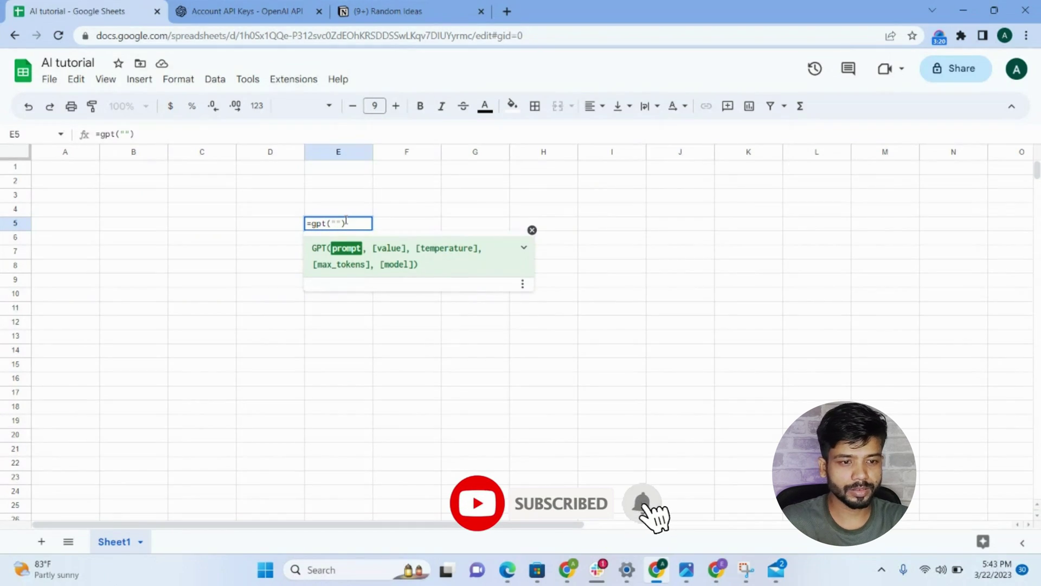
key(Left)
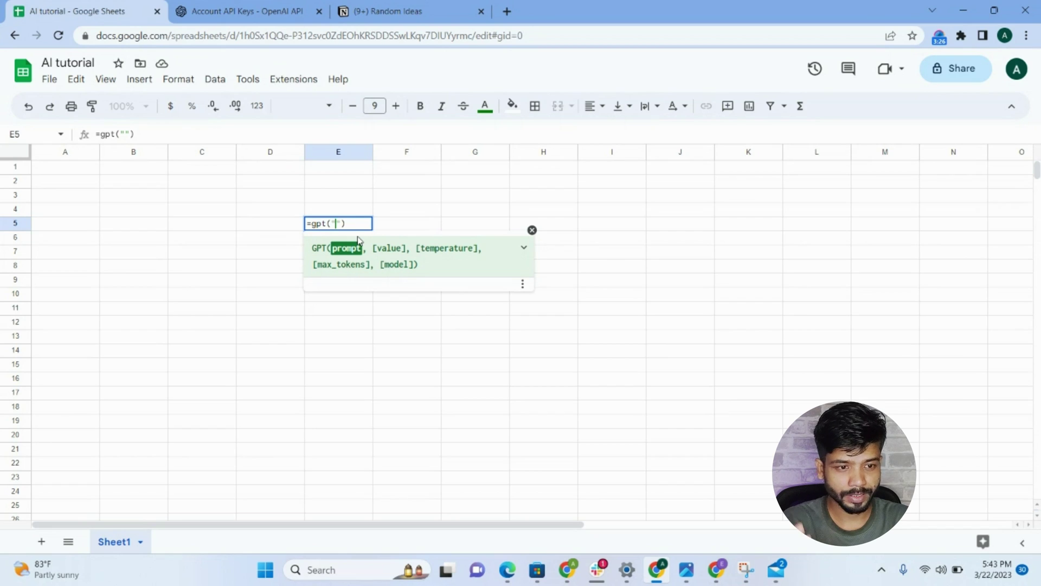
text(give me )
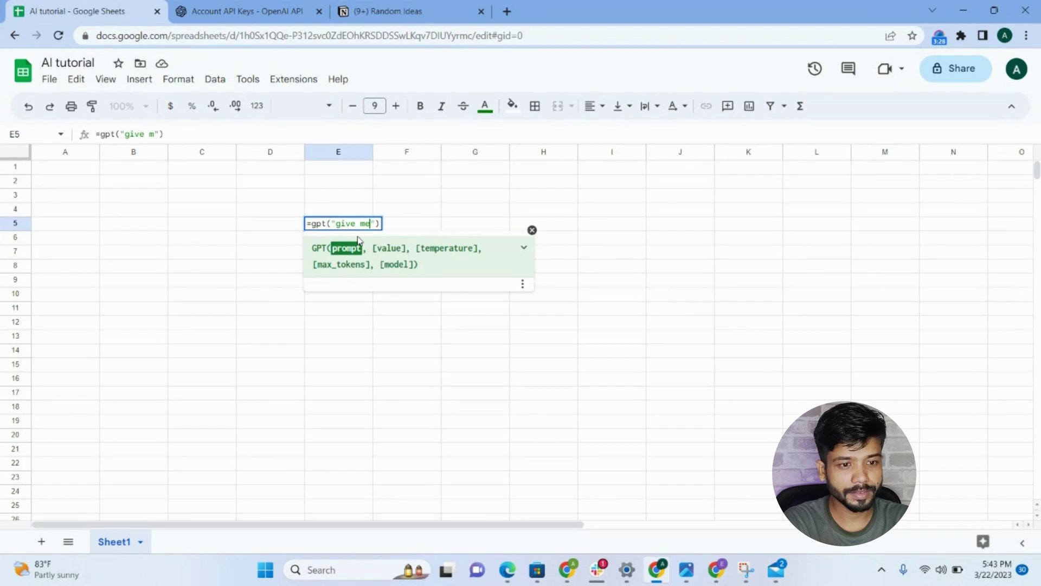
text(a bran)
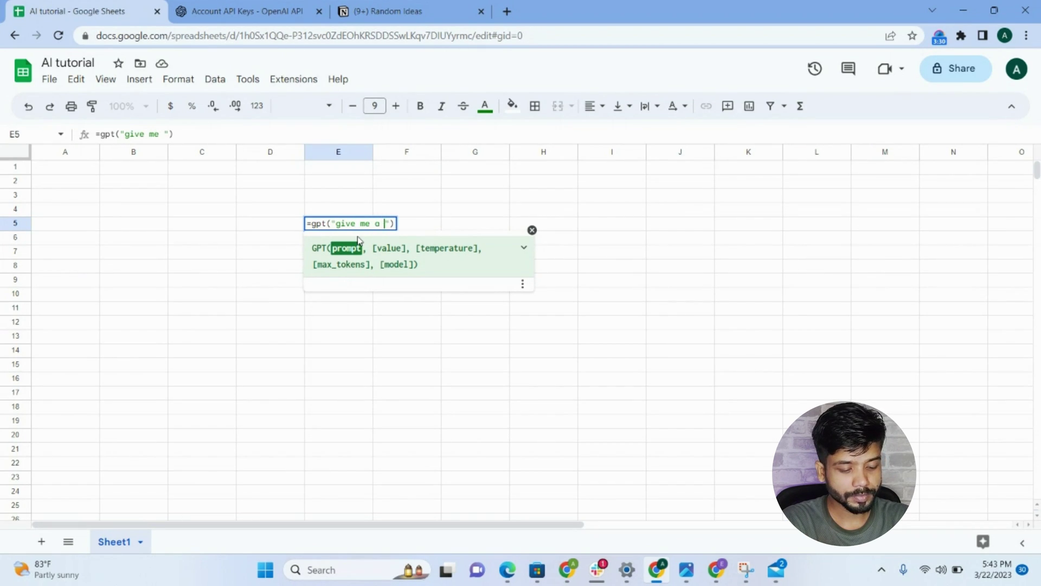
text(d name for a HRMS tool)
key(Return)
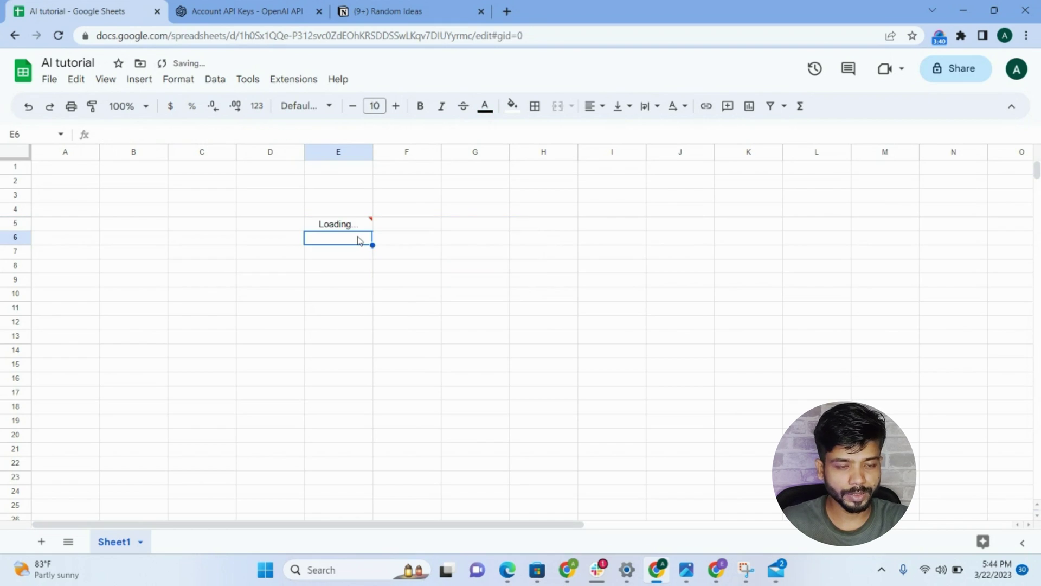
Step: Change the prompt in cell E5 to "give me 5 brand name for a HRMS tool" and select the cell to view its answer
click(352, 228)
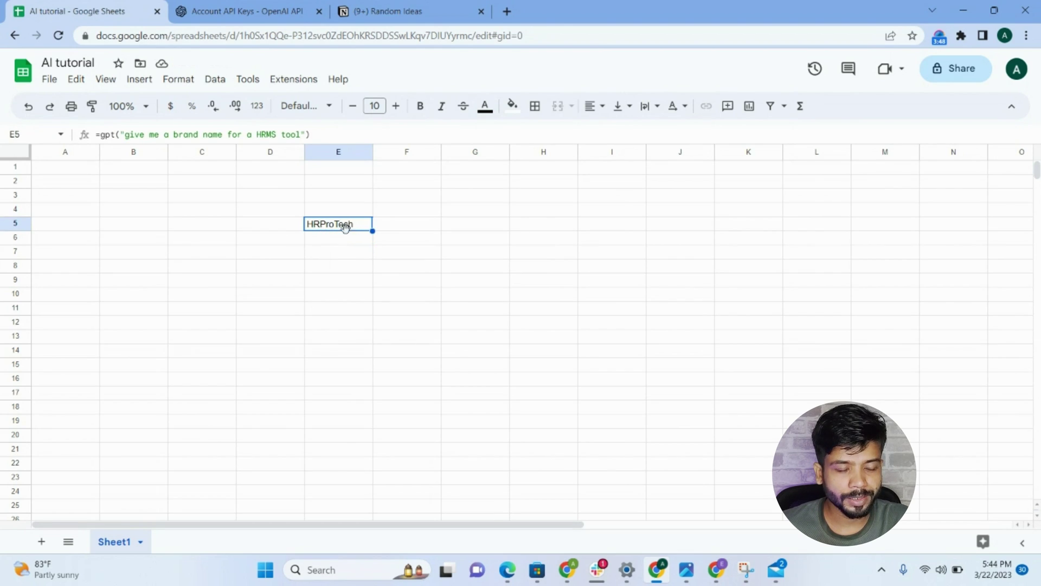
double_click(354, 233)
click(513, 224)
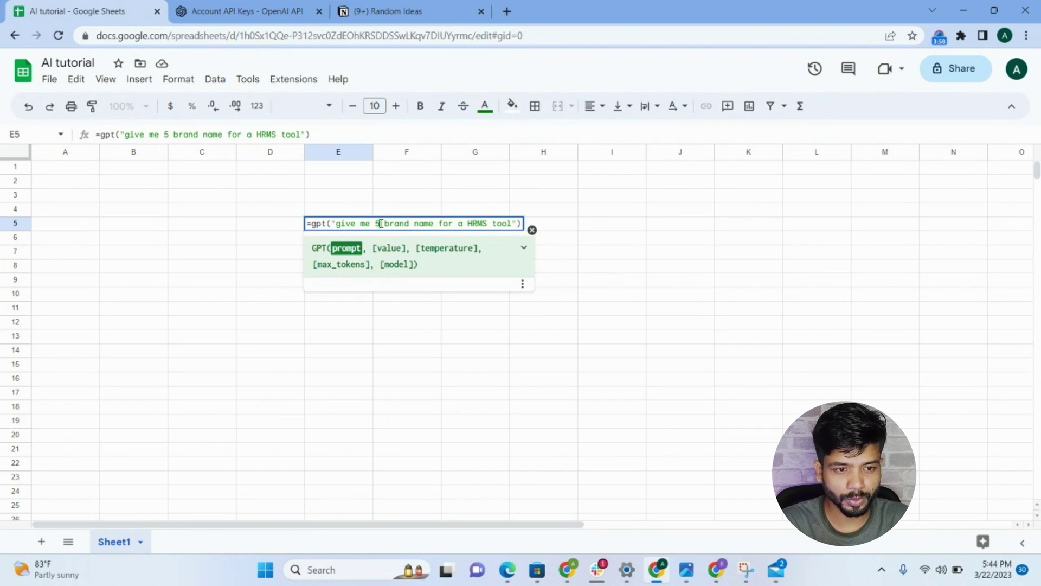
key(Return)
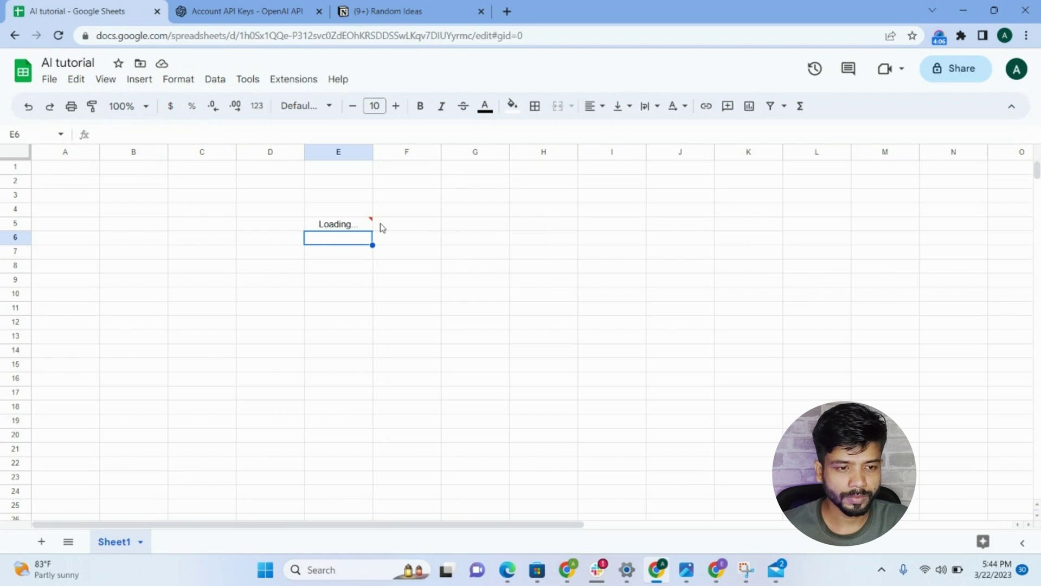
click(332, 241)
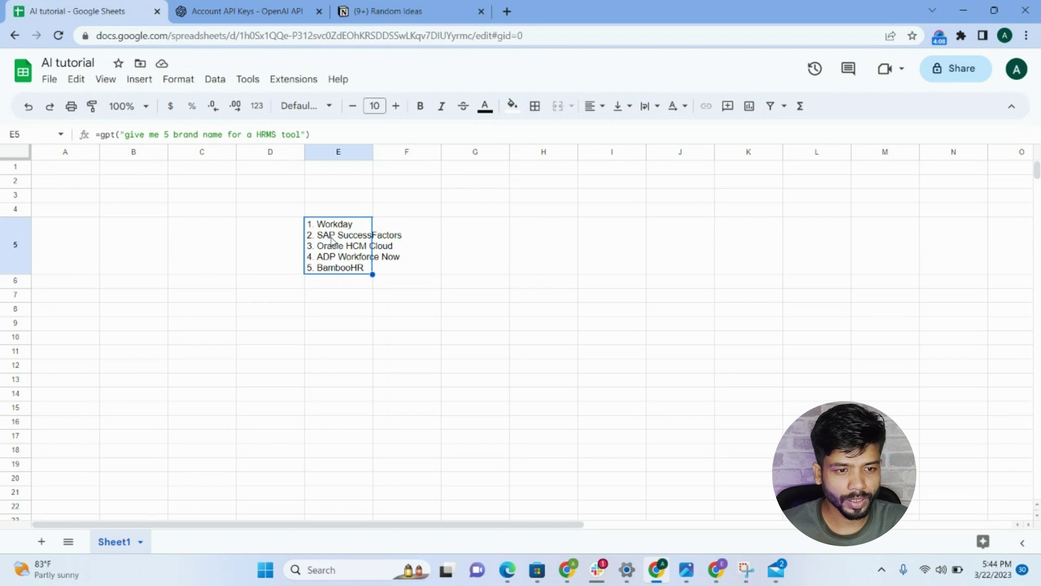
Step: Widen column E so the generated brand names in E5 fit inside the cell
click(612, 246)
click(347, 249)
drag(371, 152, 411, 152)
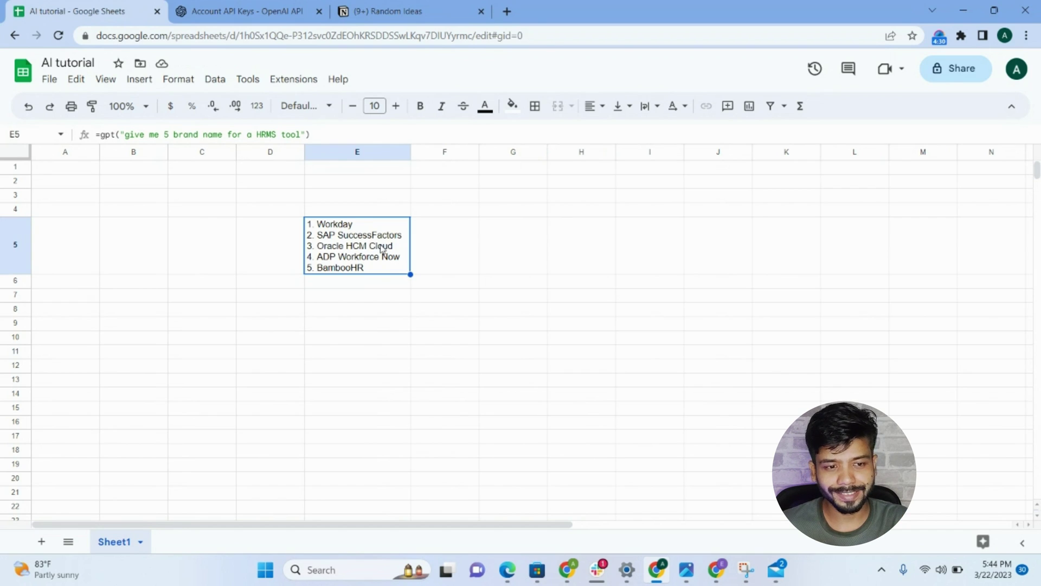
click(438, 251)
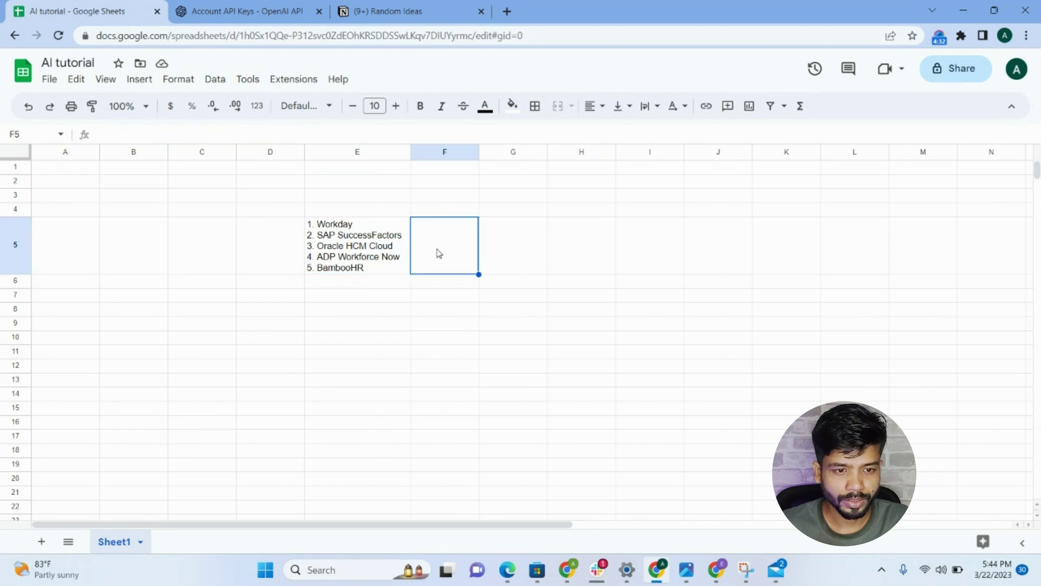
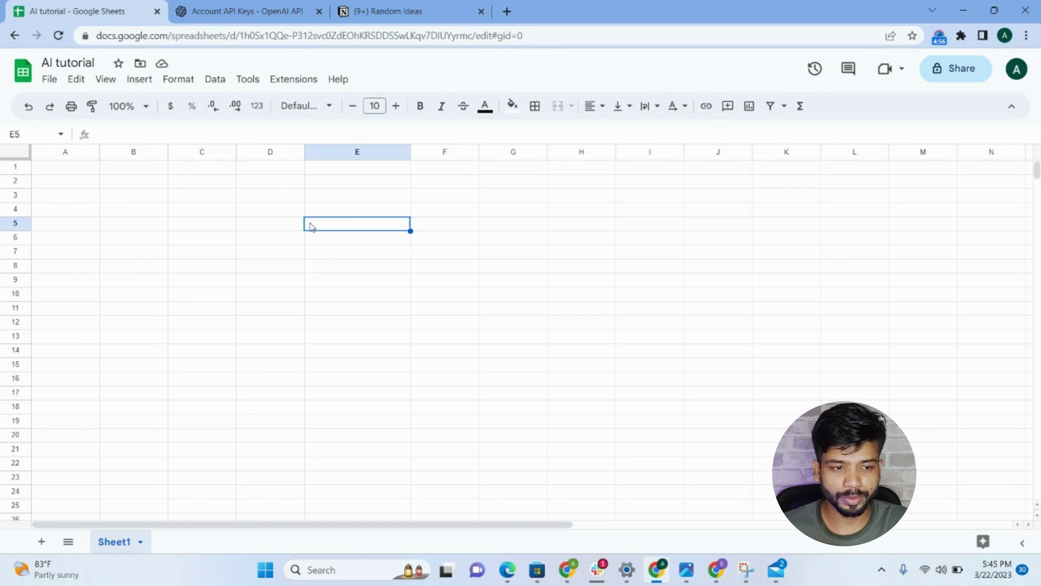
Step: Enter "Task" in D5 and "Give me 3 social media post copies" in E5, and fit column E's width to its text
double_click(265, 224)
text(Task)
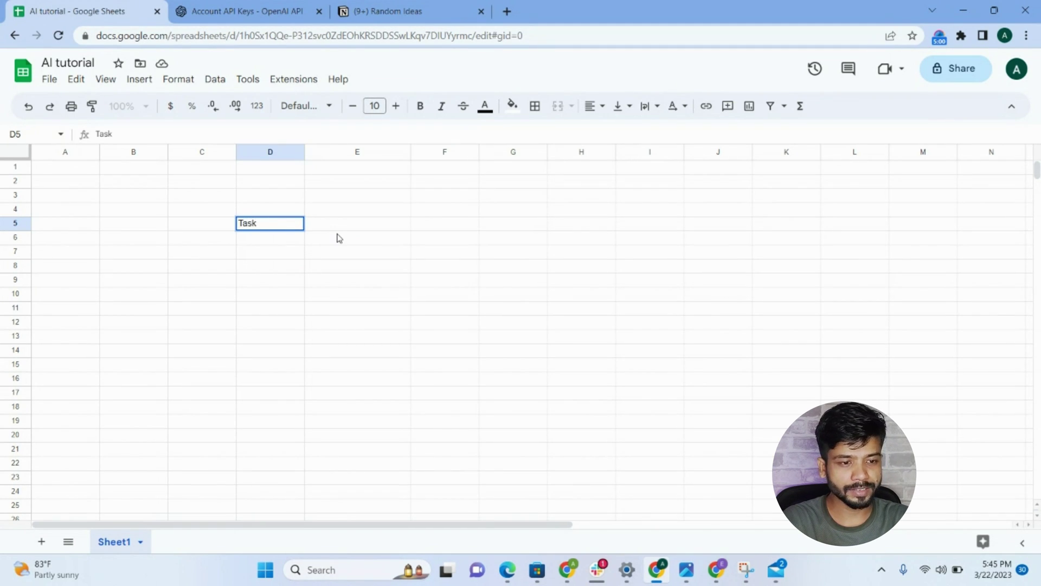
key(Tab)
text(Give me)
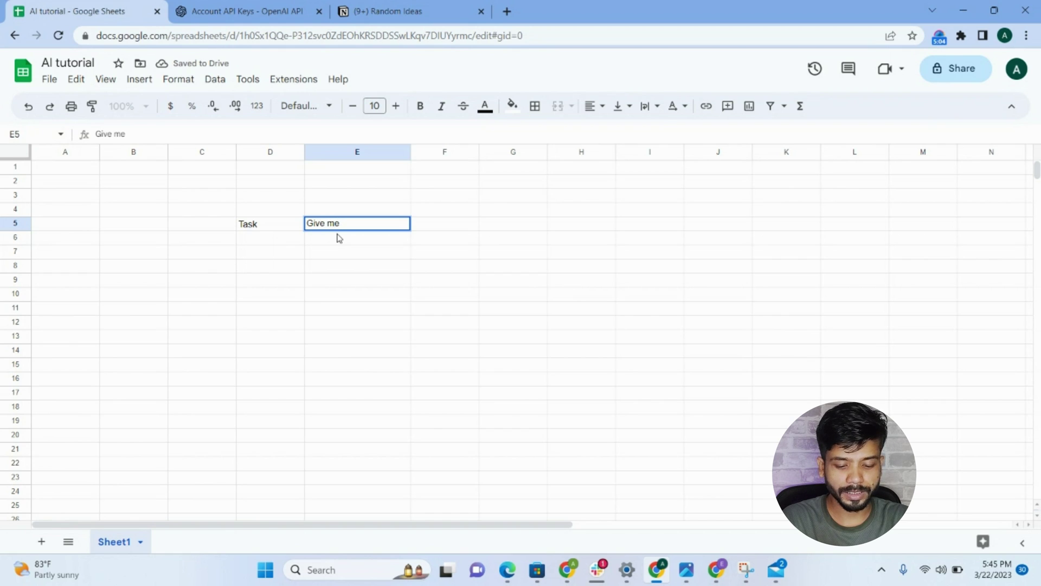
text( 3 )
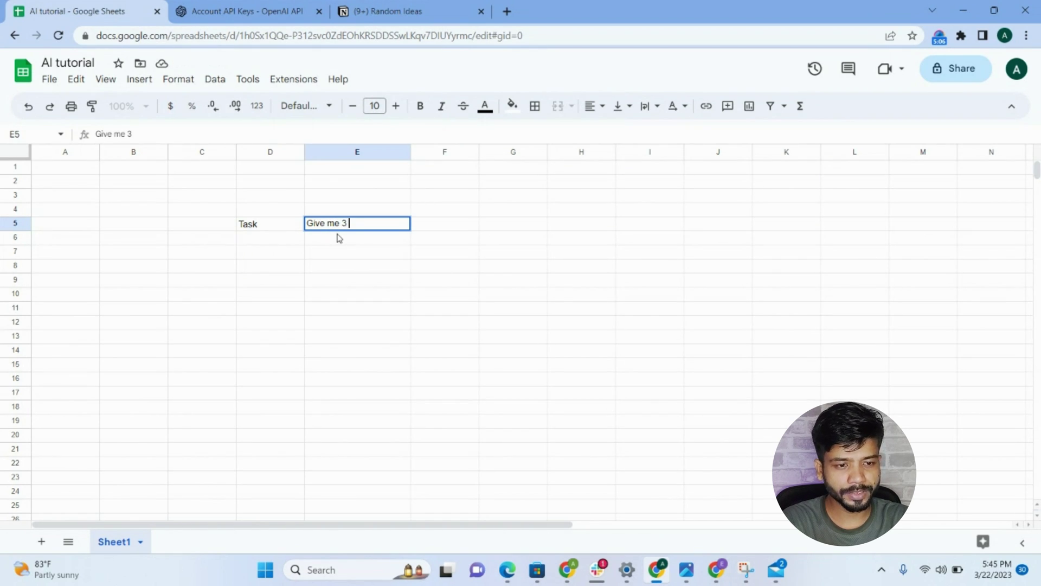
text(social )
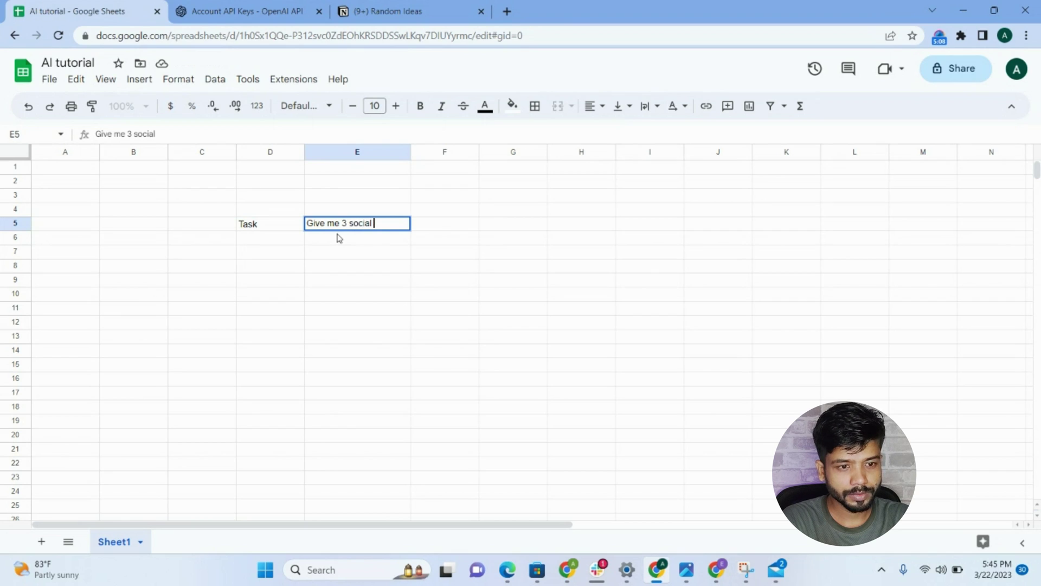
text(media po)
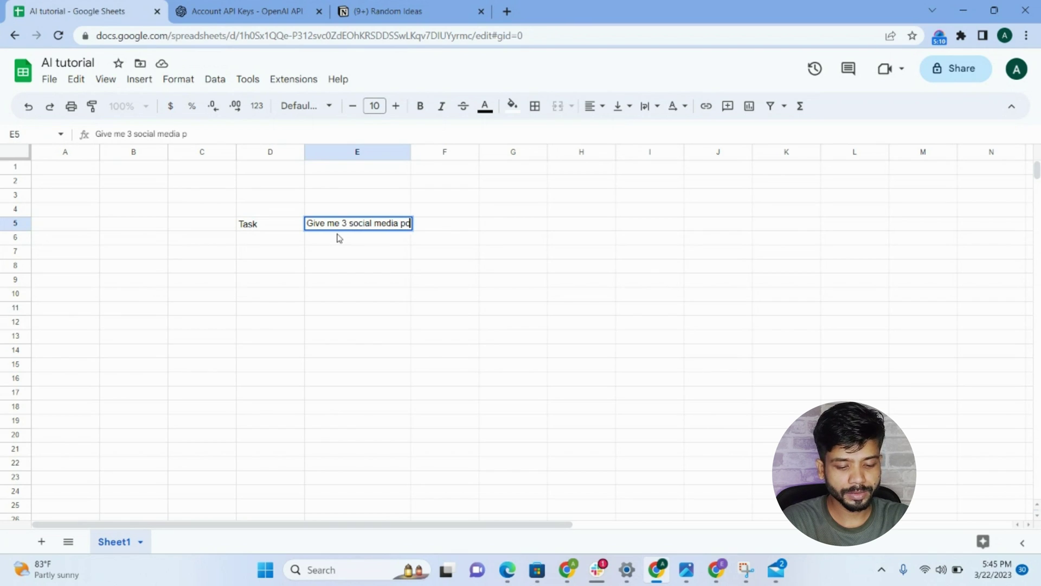
text(st copies)
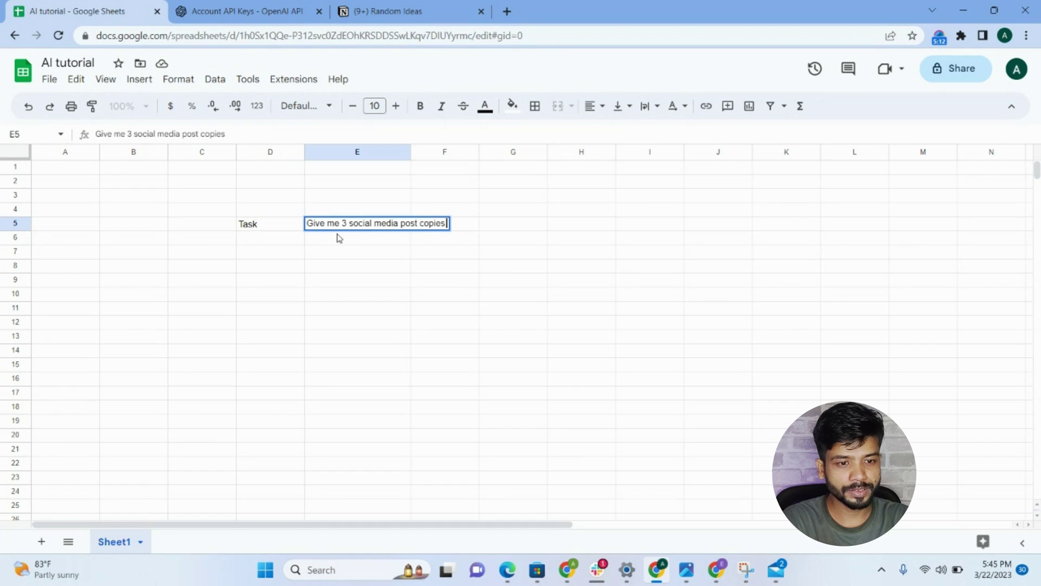
click(415, 184)
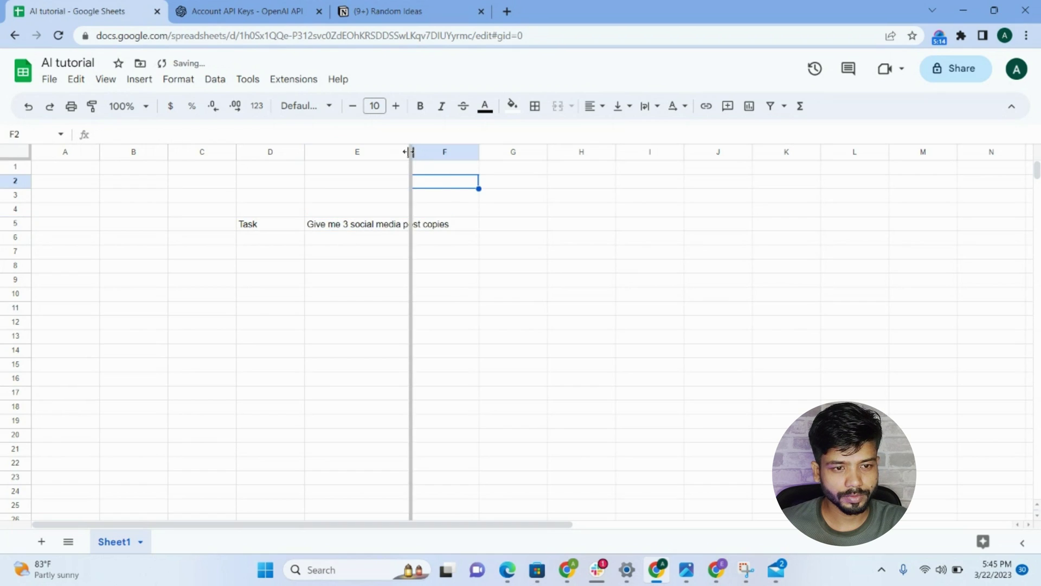
double_click(411, 152)
click(564, 253)
Step: Enter the label "Brand Name" in D6 and the value "HRpro" in E6
click(267, 238)
double_click(264, 237)
text(Brand Name)
key(Tab)
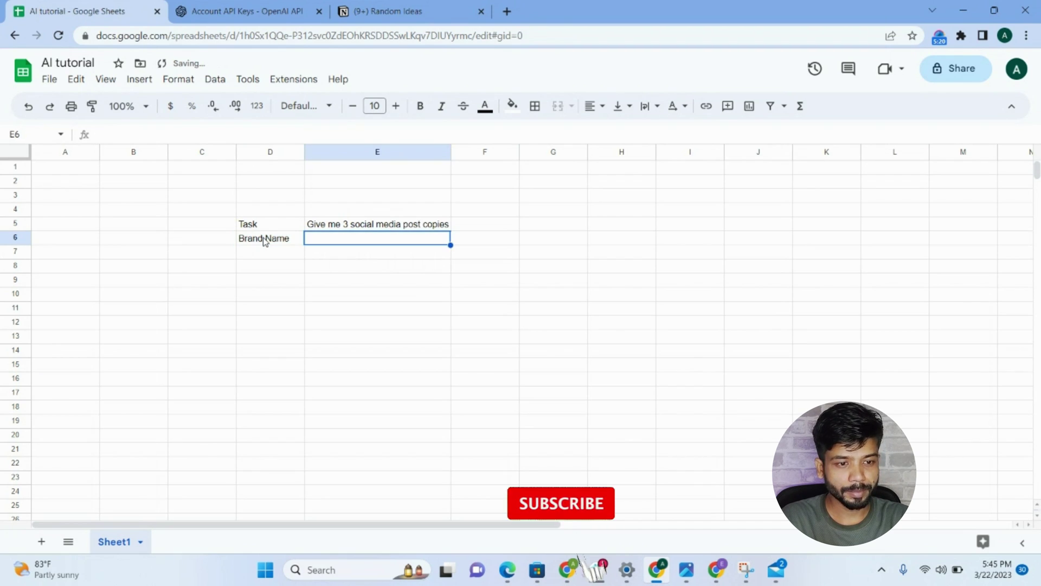
text(HR)
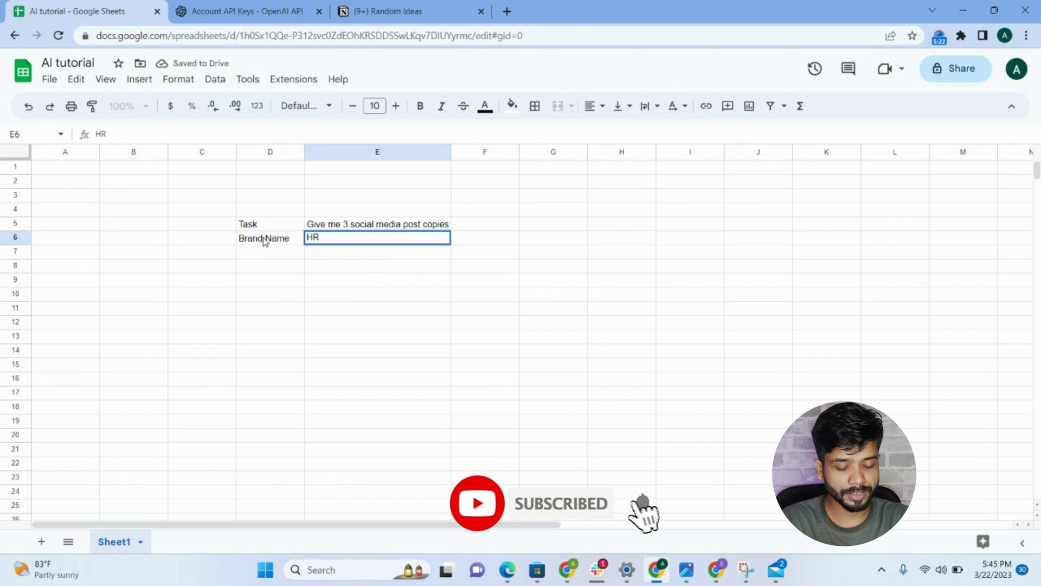
text(pro)
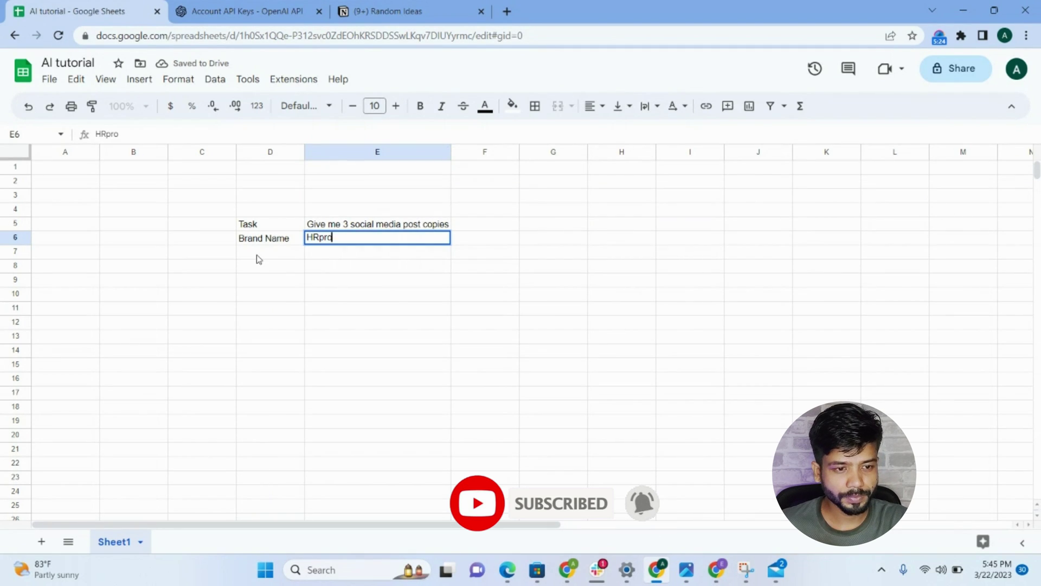
Step: Enter the label "Tone" in D7 and the value "Creative" in E7
double_click(258, 253)
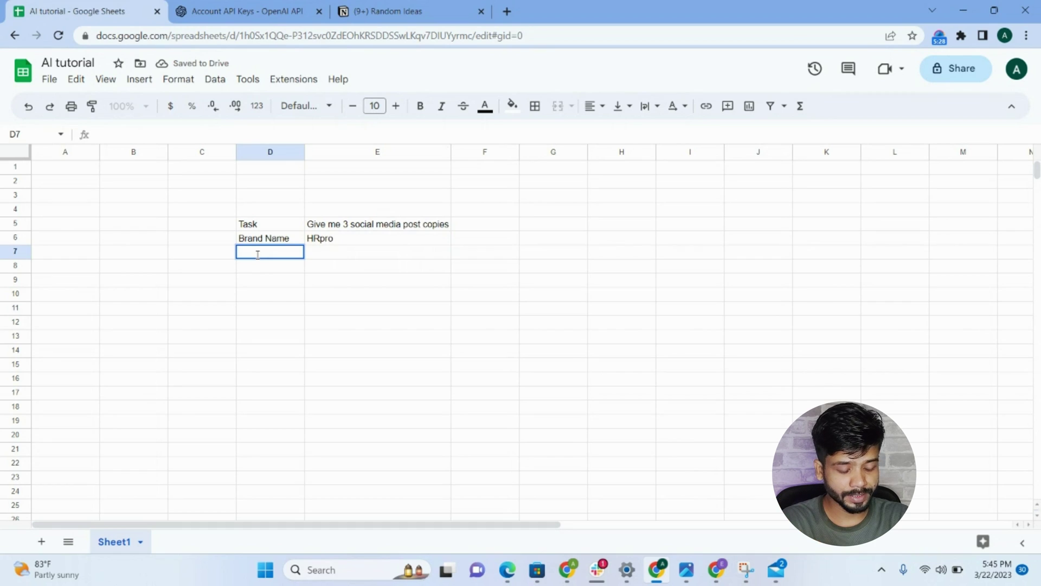
text(T)
key(BackSpace)
text(Ton)
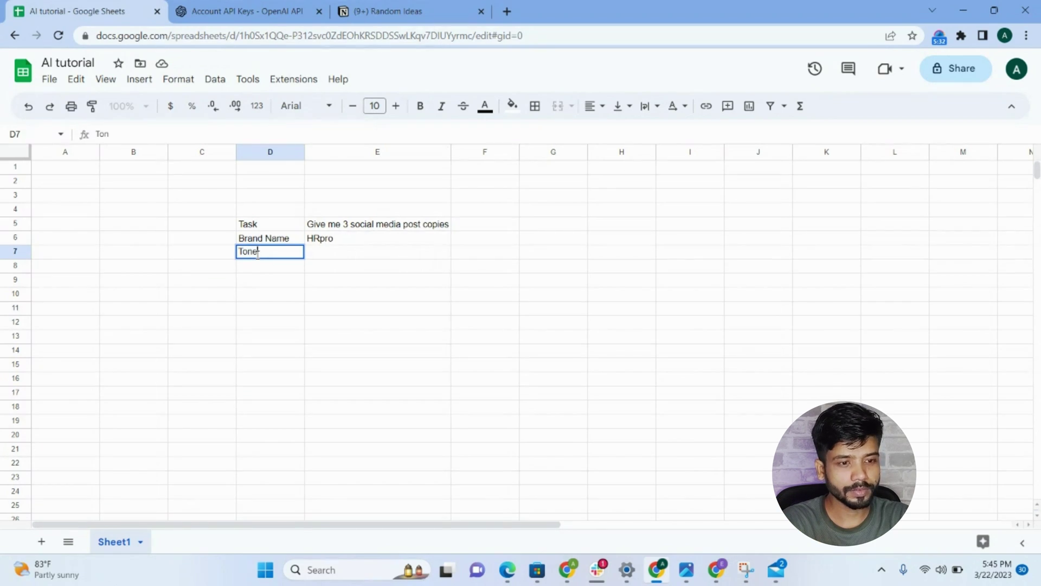
text(e)
key(Tab)
text(Creative)
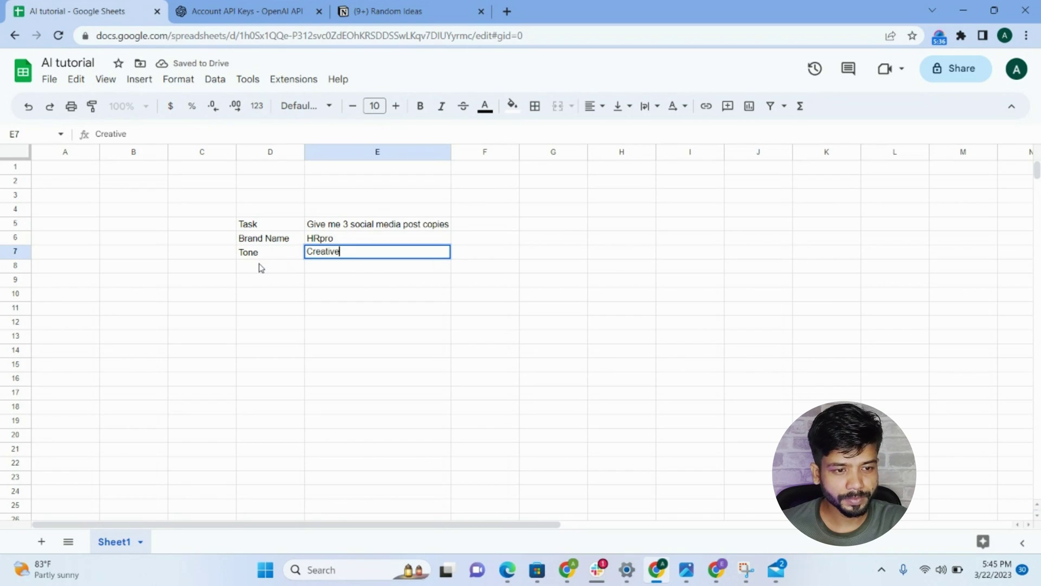
Step: Enter the label "Length" in D8 and the value "50 word" in E8
double_click(258, 267)
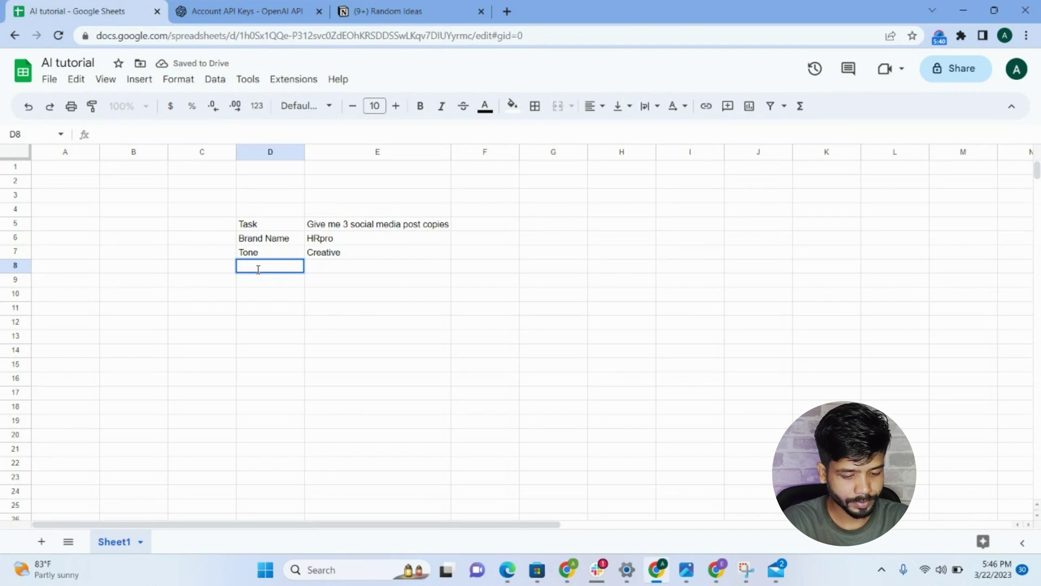
text(Length)
key(Tab)
text(50 word)
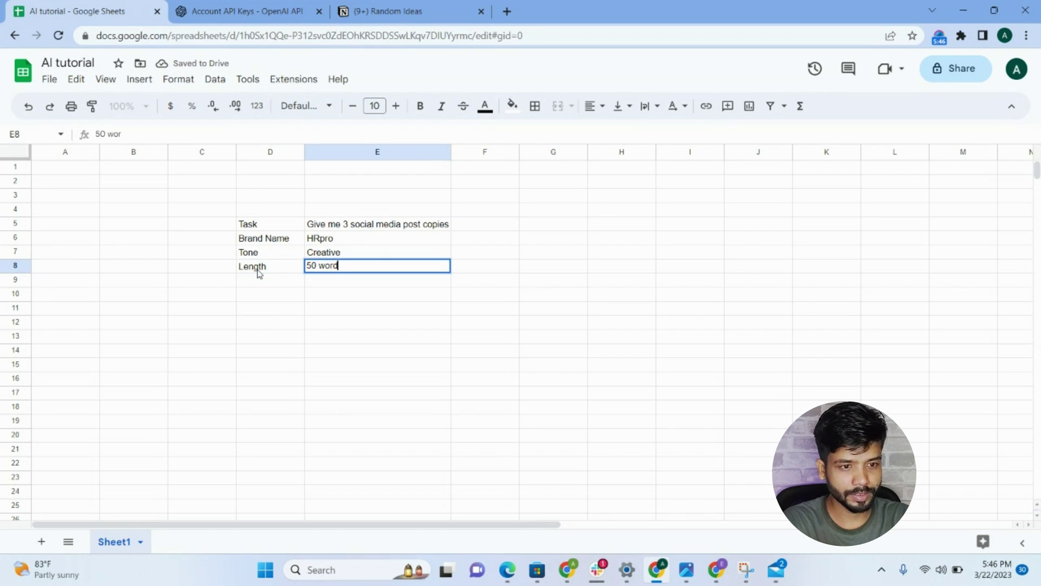
click(548, 267)
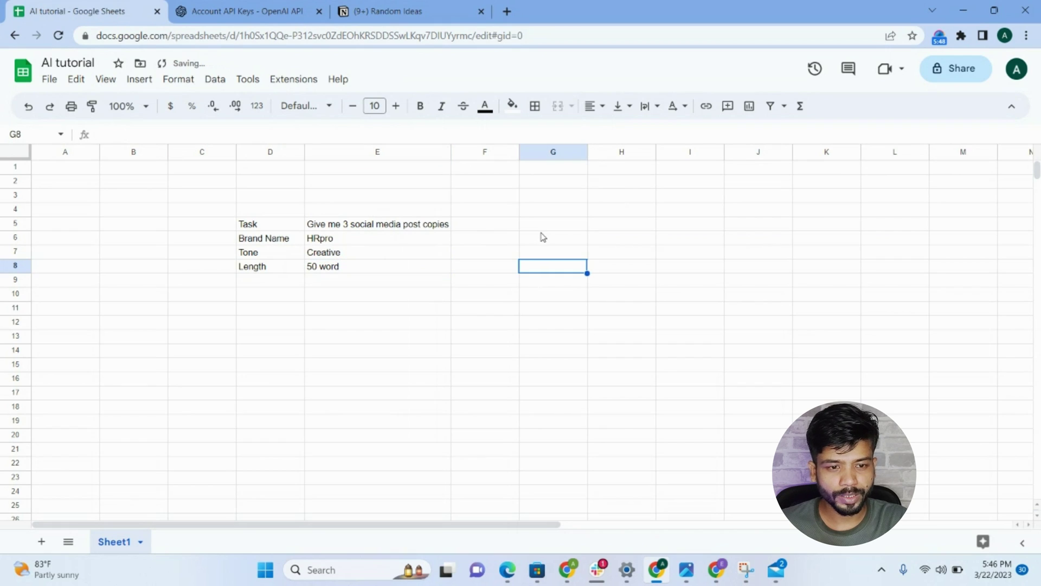
Step: Enter the formula =gpt(D5:E8) in cell G5 to generate the social media posts from the table
double_click(547, 225)
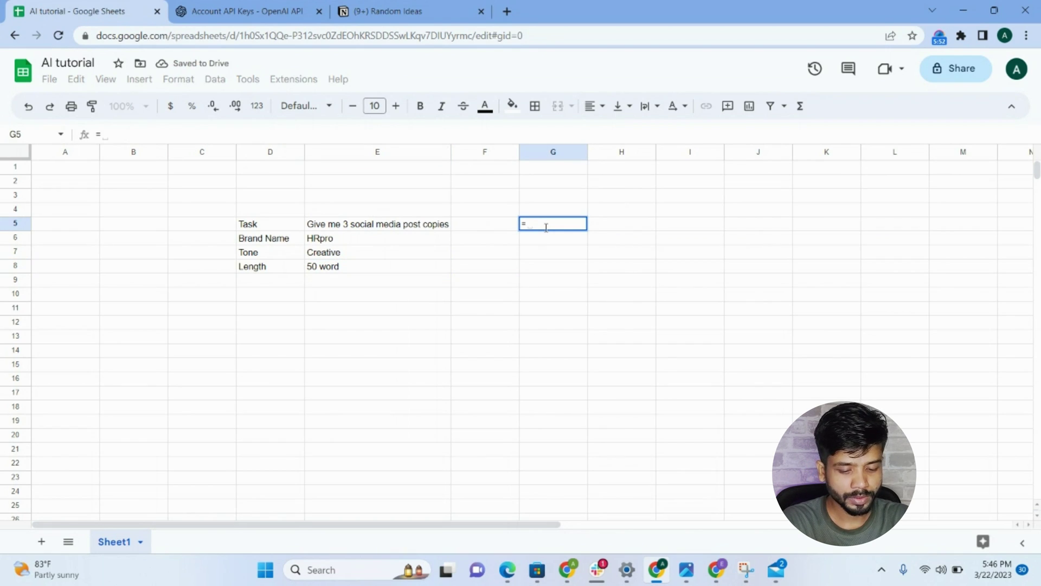
text(gpt()
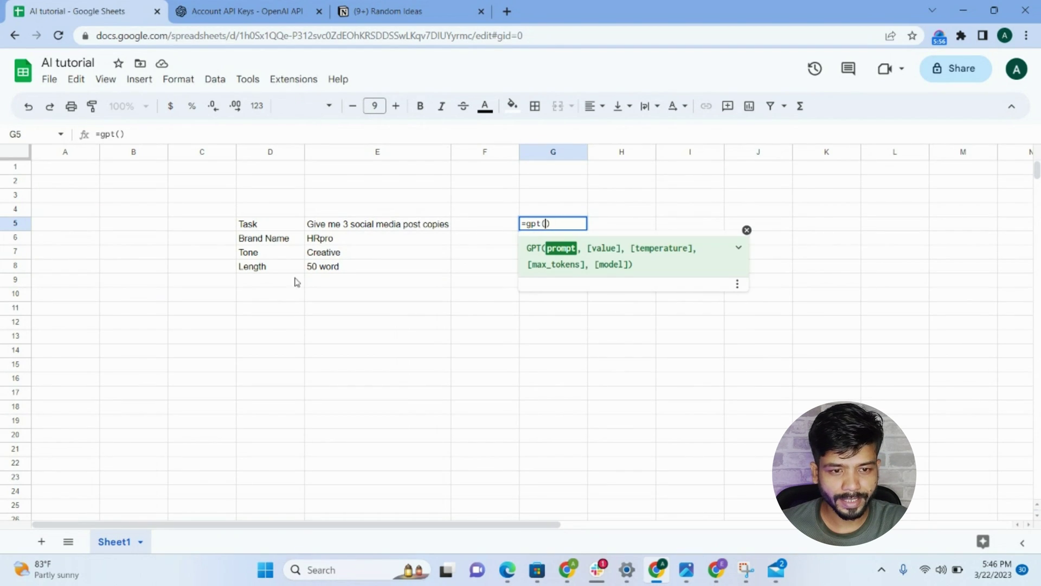
click(256, 227)
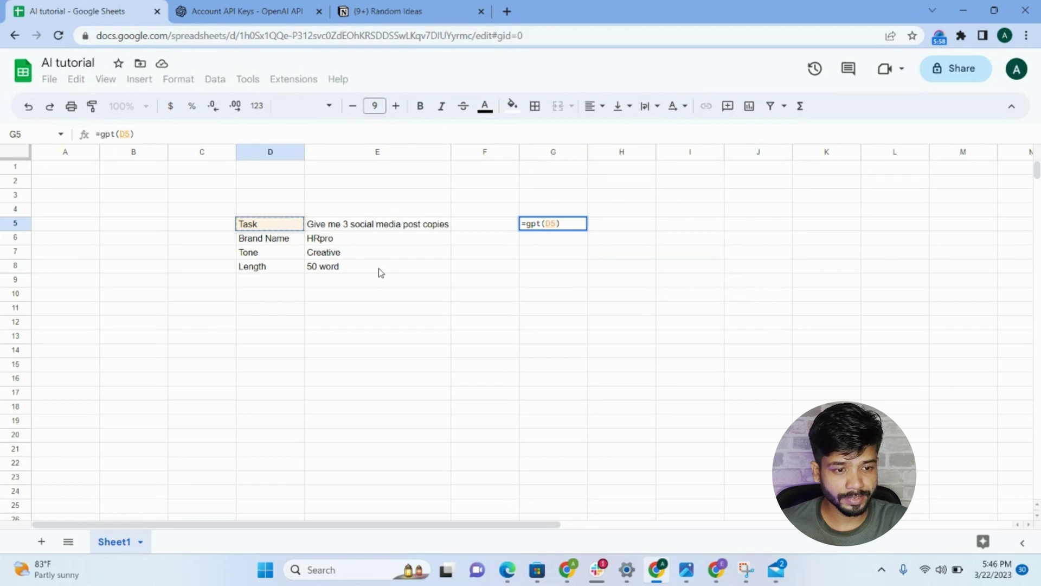
drag(378, 273, 379, 271)
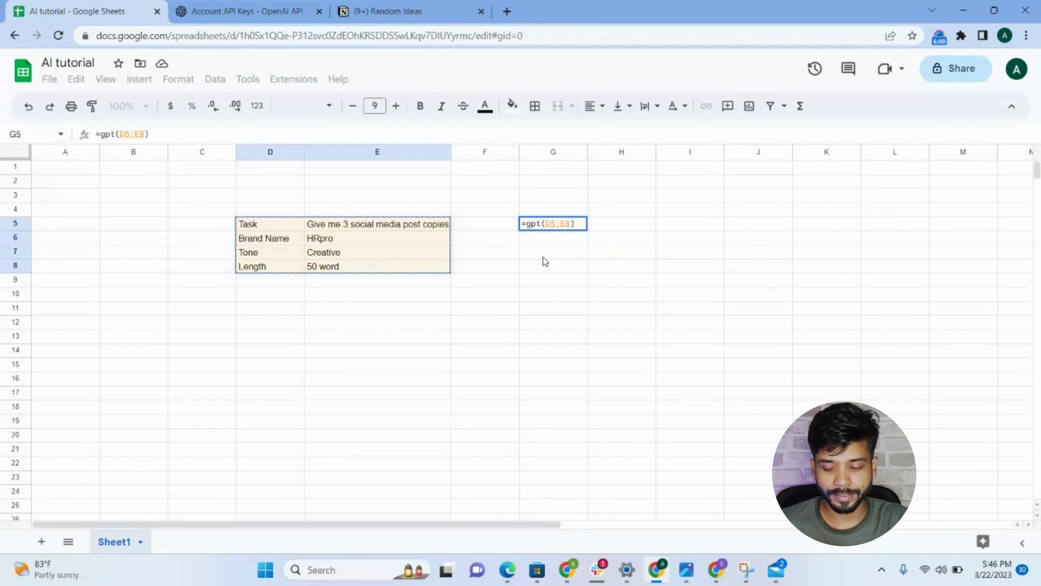
key(Return)
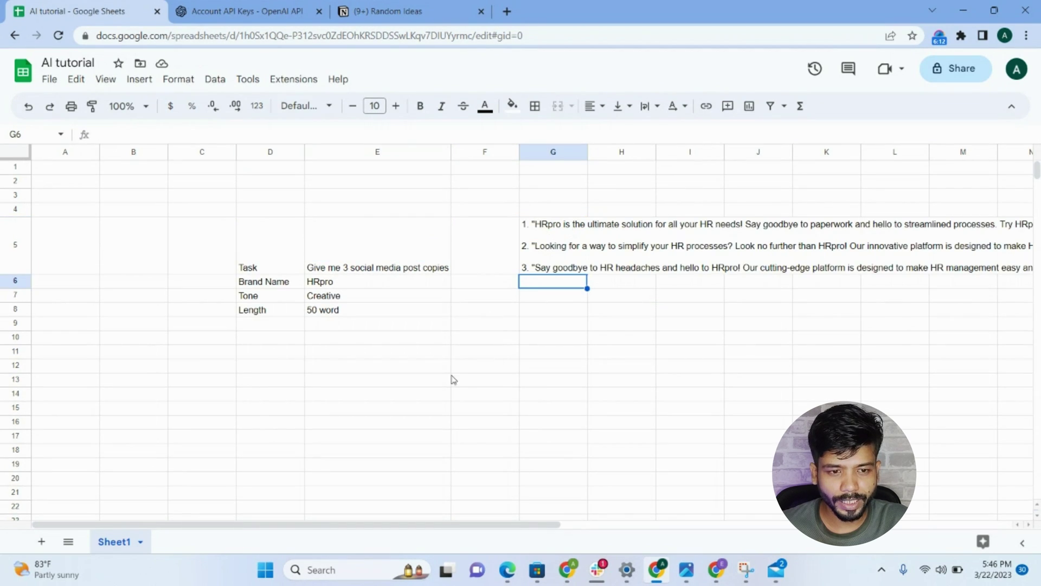
Step: Widen column G and set the text in cell G5 to wrap
drag(587, 152, 848, 153)
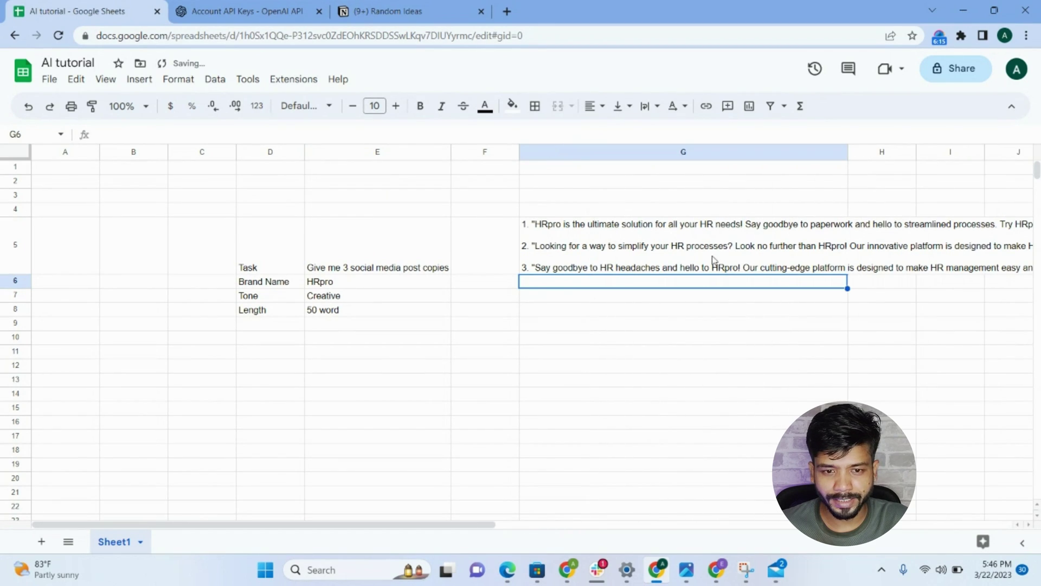
click(557, 226)
click(622, 105)
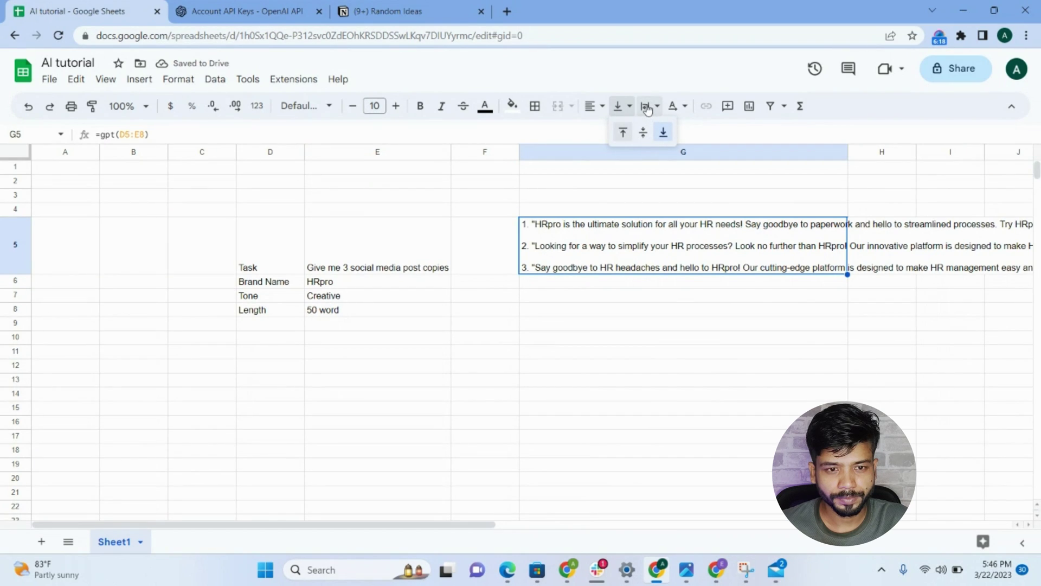
click(652, 105)
click(669, 133)
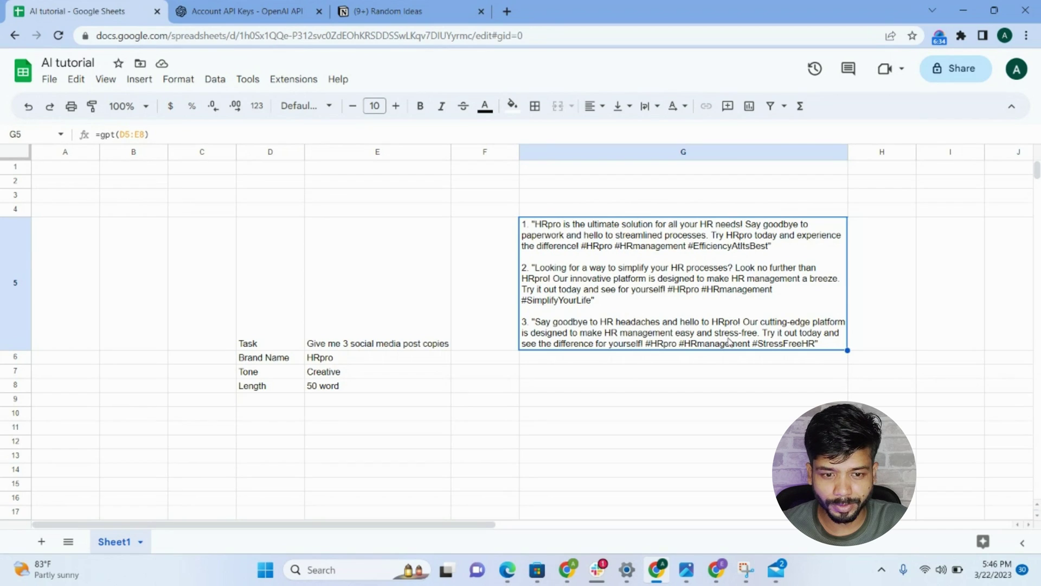
Step: Review the task and length entries of the prompt table in D5:E8 and the generated post copies in G5
click(377, 291)
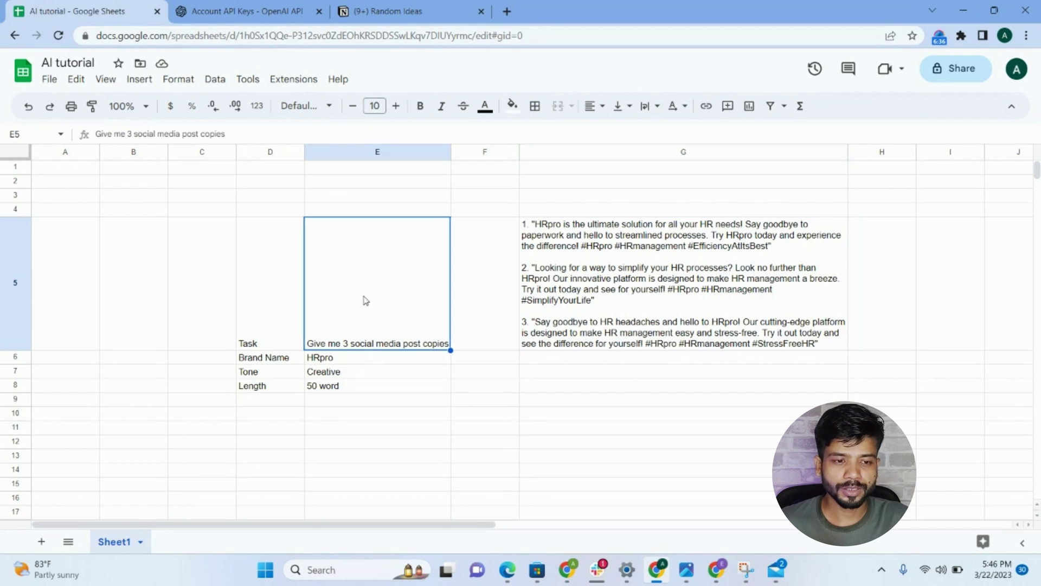
click(246, 291)
click(355, 387)
click(281, 393)
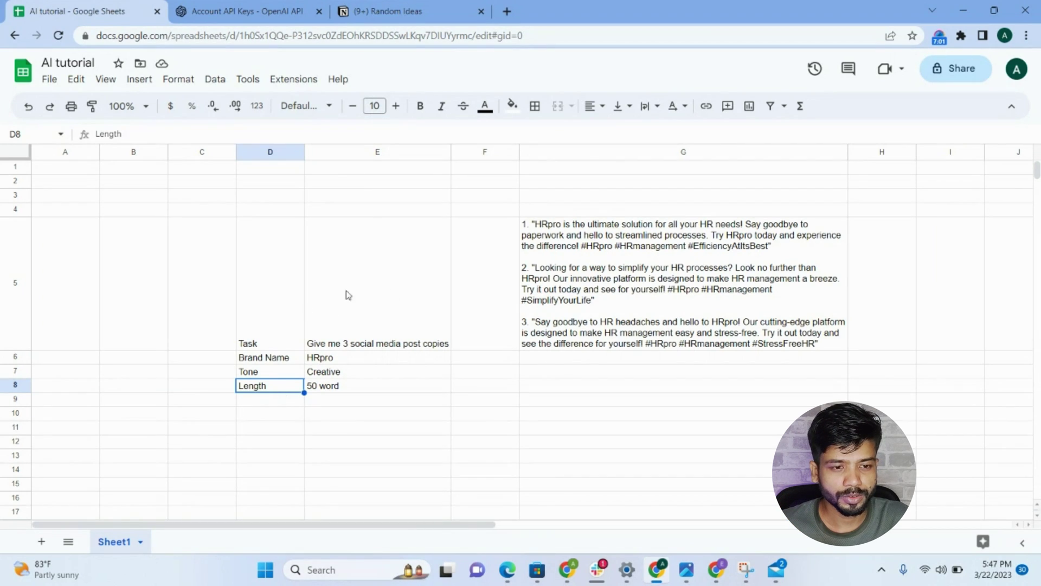
click(245, 277)
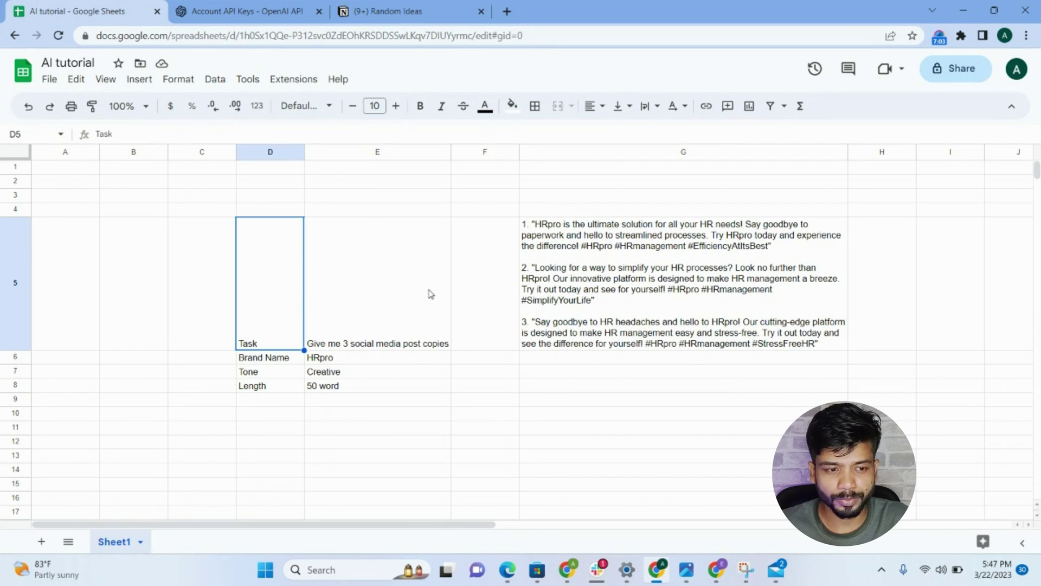
click(379, 293)
click(362, 387)
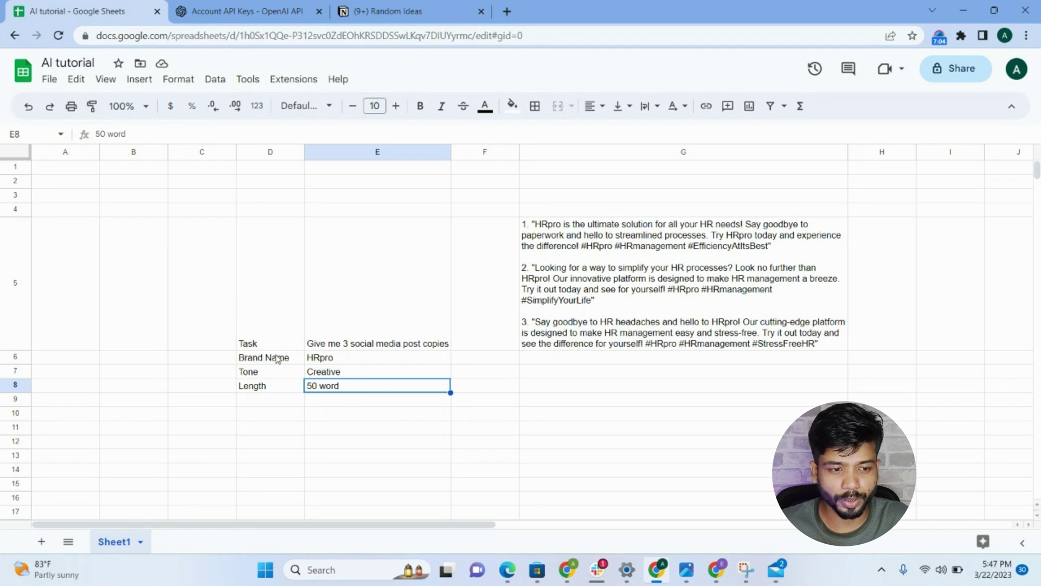
click(265, 293)
click(439, 281)
click(570, 279)
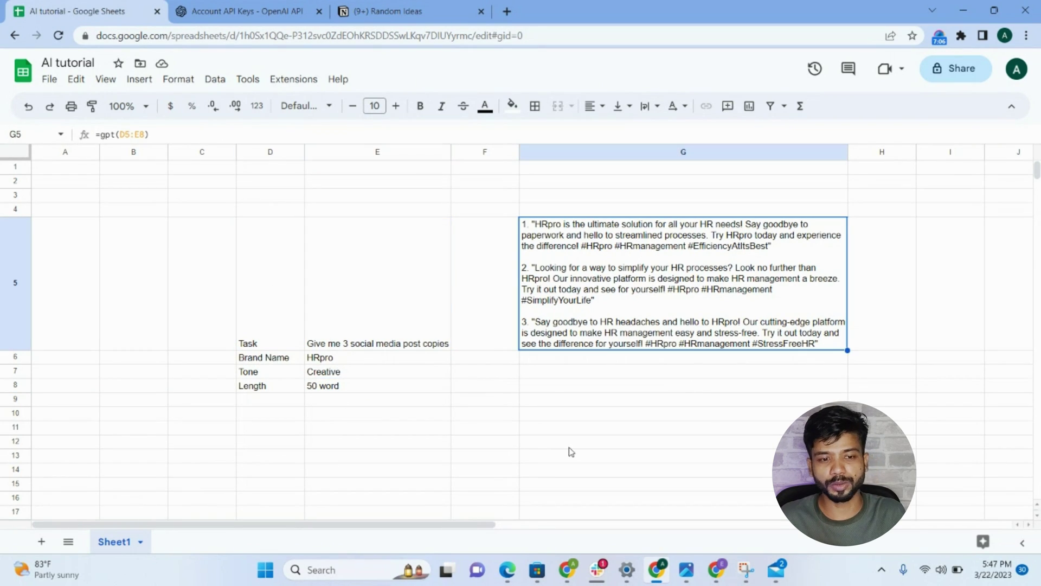
click(484, 389)
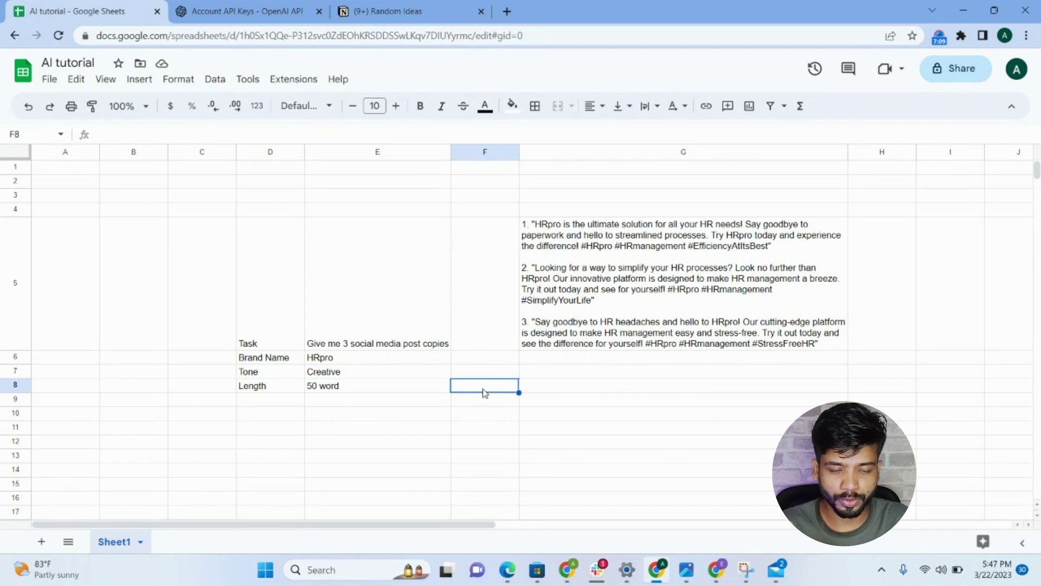
Step: Replace the task in cell E5 with "Write a blog related to HRMS tool"
click(374, 307)
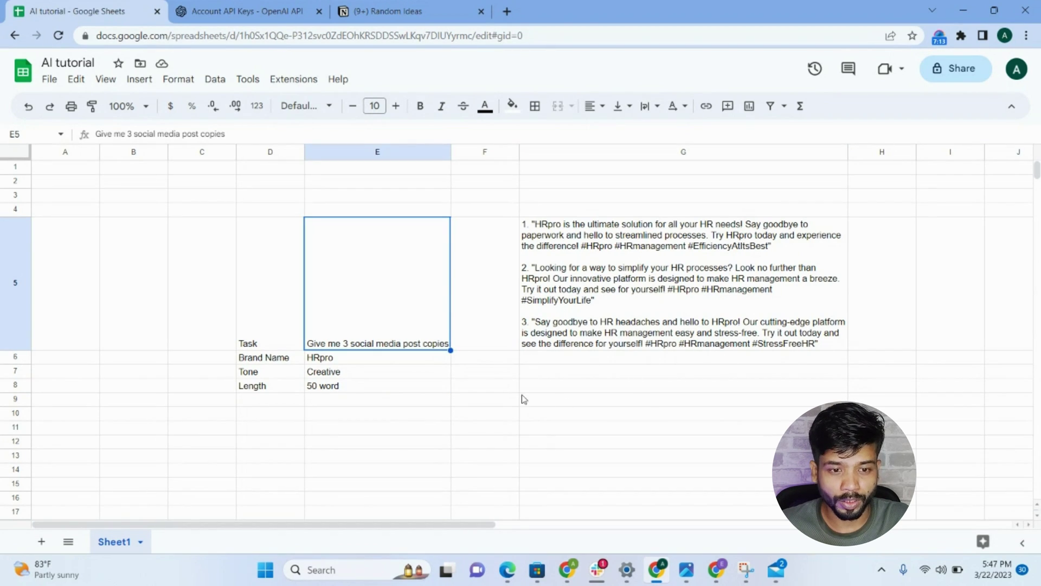
double_click(414, 327)
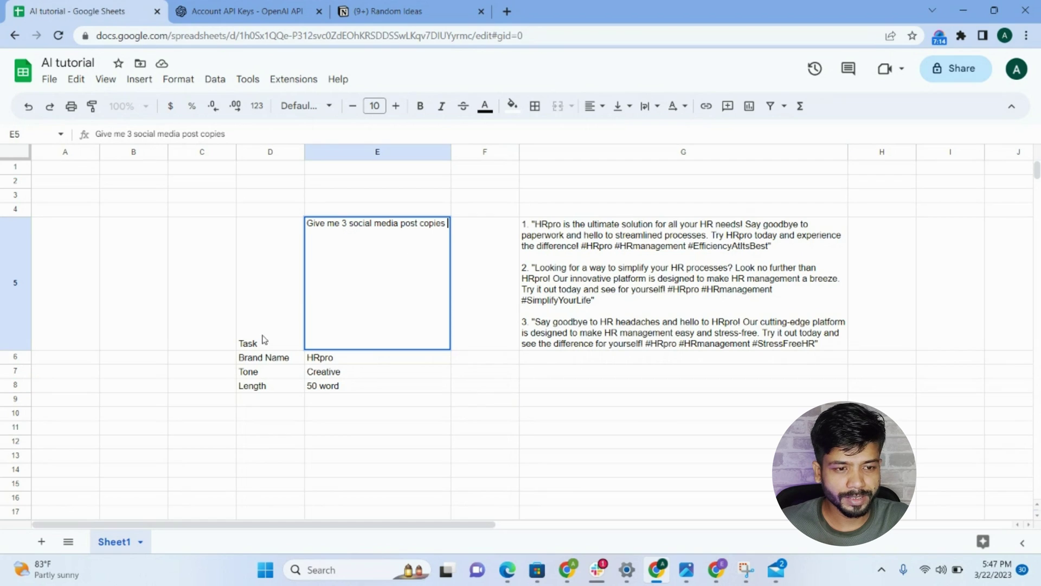
triple_click(367, 224)
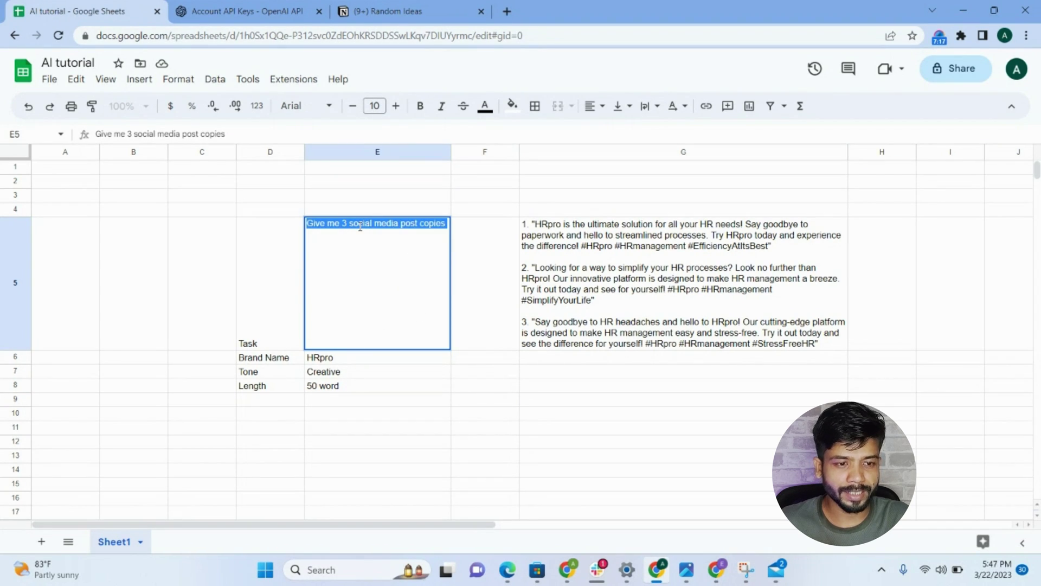
text(G)
text(i)
key(BackSpace)
key(BackSpace)
text(Write a b)
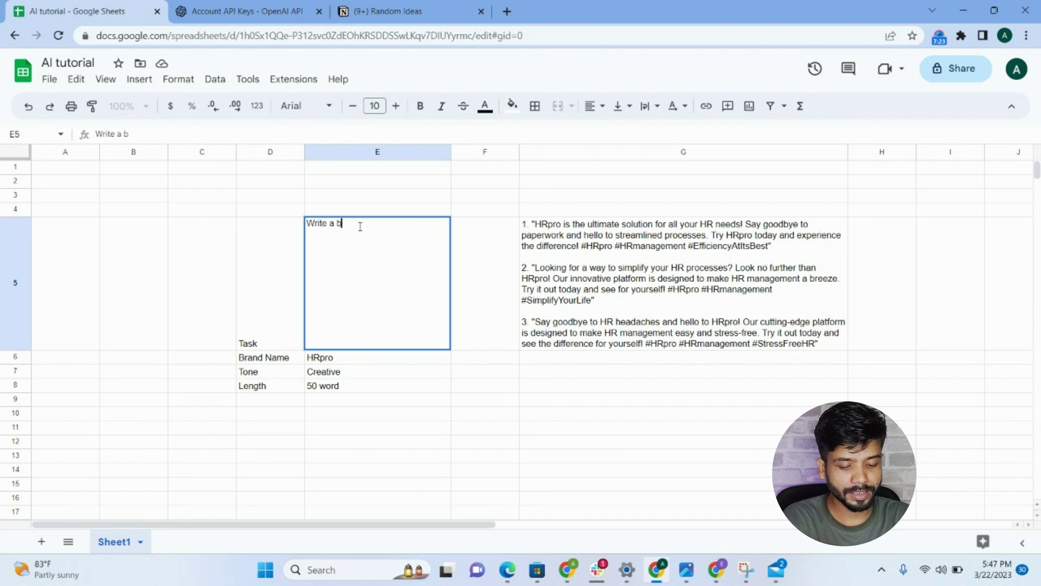
text(log related to )
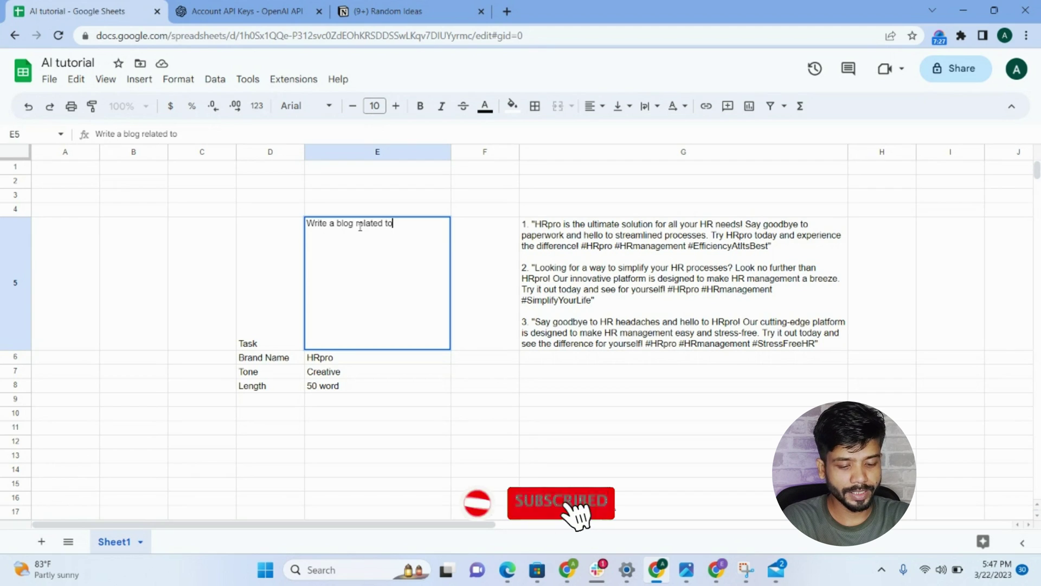
text(H)
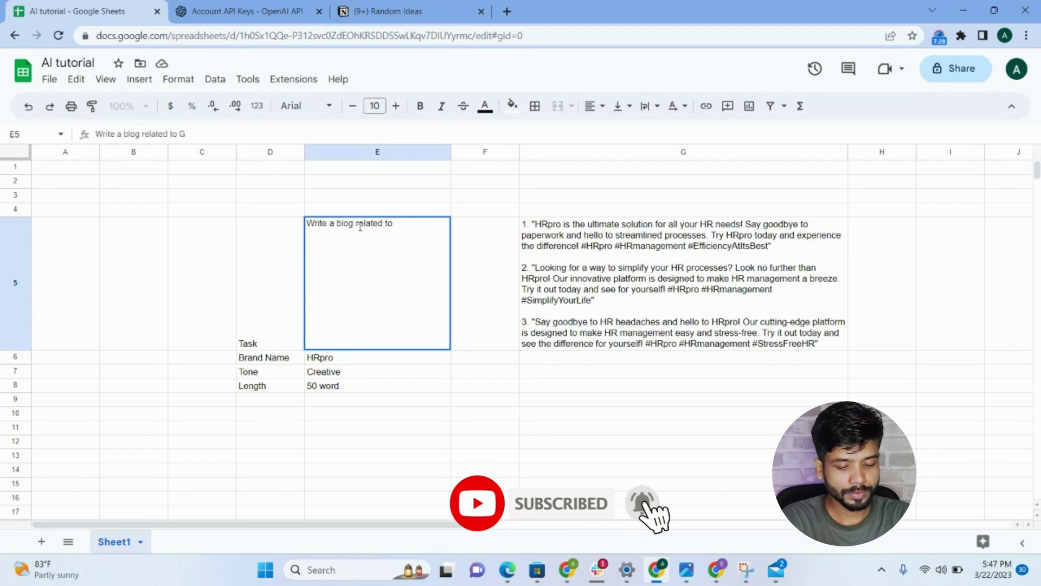
text(RMS)
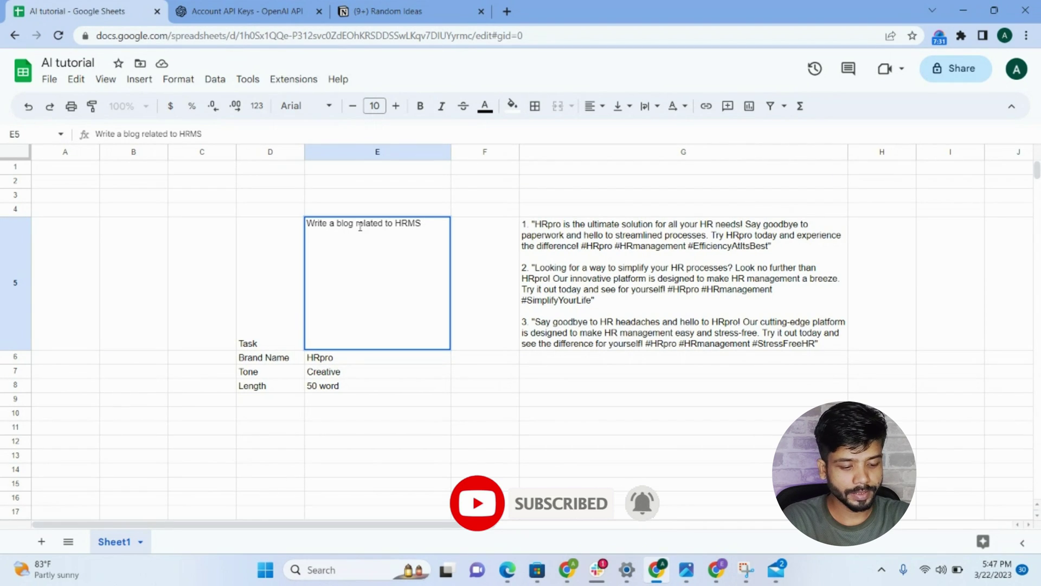
text( tool)
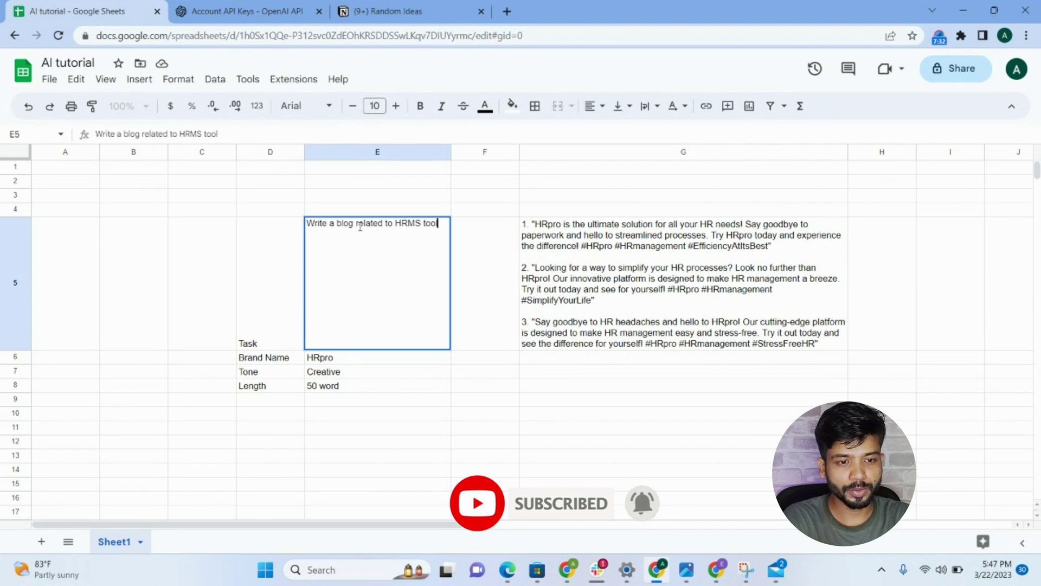
click(355, 374)
Step: Change the length value in cell E8 to "100 words" and check the regenerated blog text in G5
double_click(326, 268)
double_click(328, 265)
click(318, 266)
drag(317, 266, 297, 270)
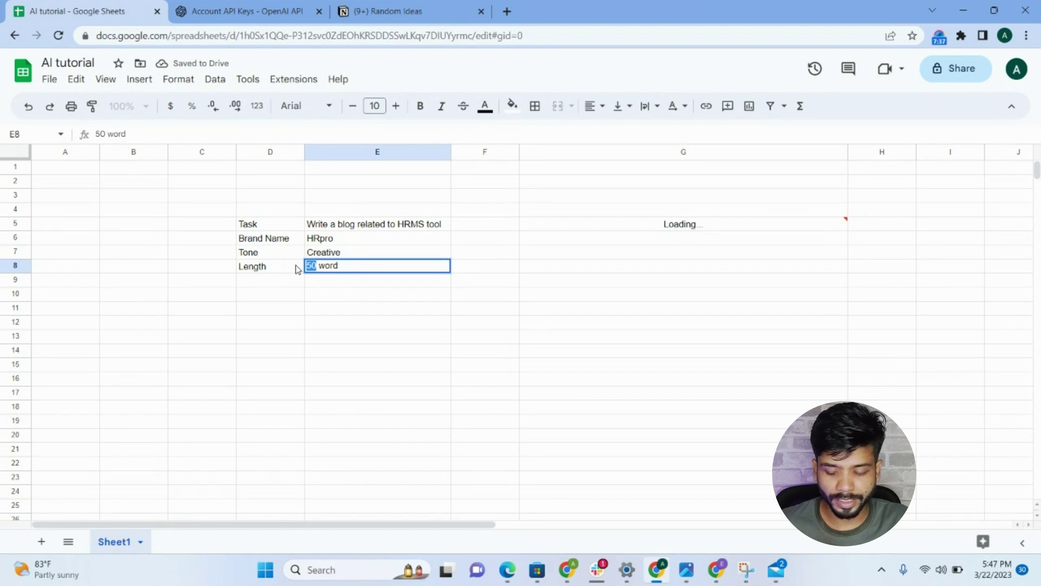
text(100)
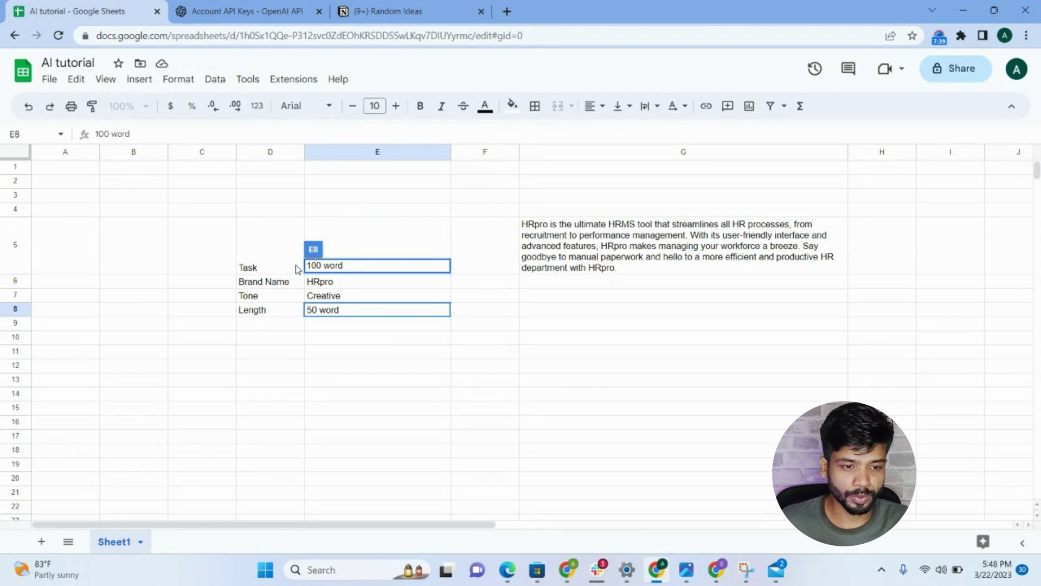
click(366, 314)
text(words)
key(Return)
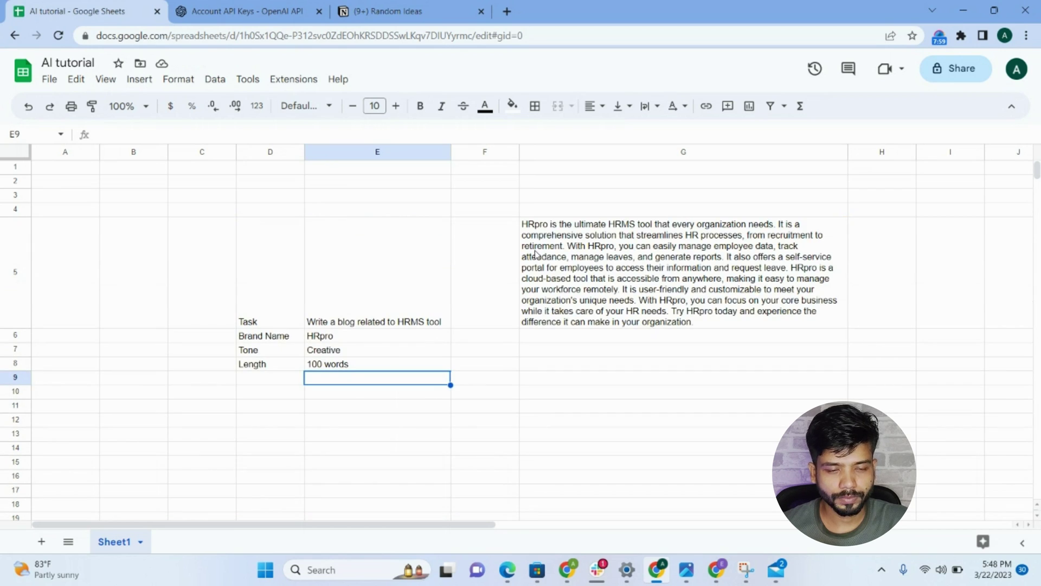
click(705, 282)
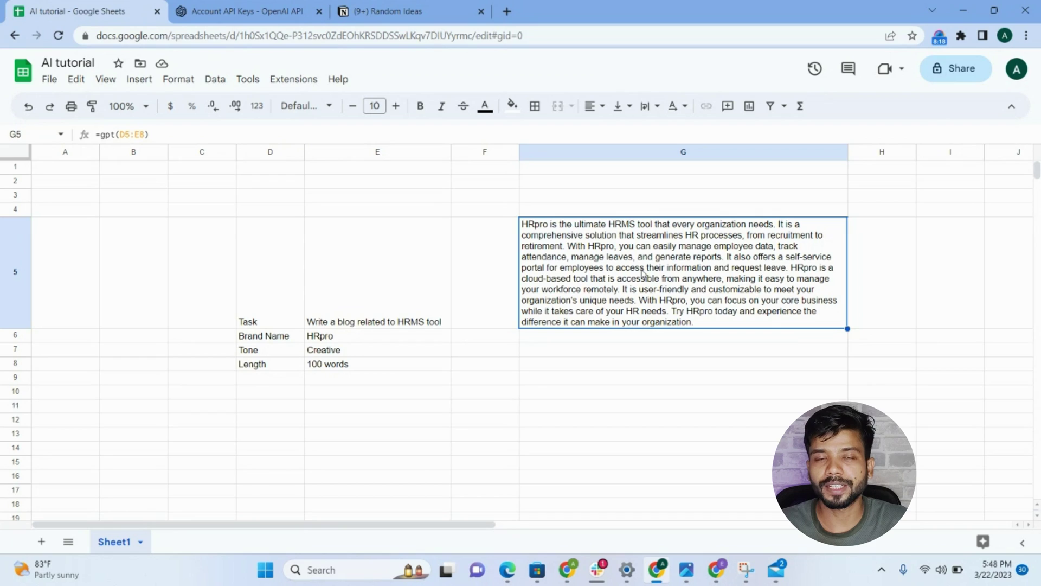
click(289, 285)
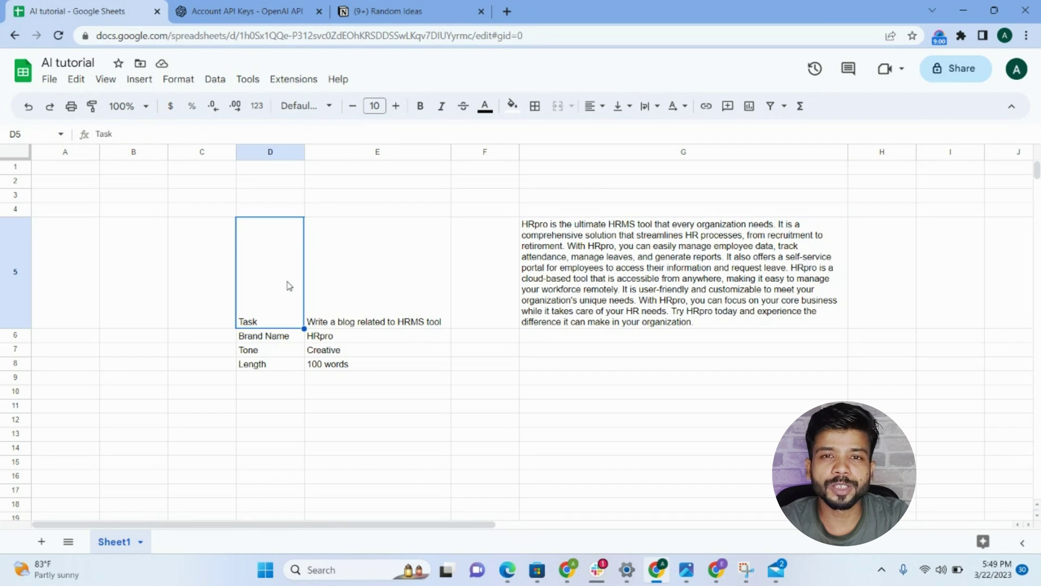